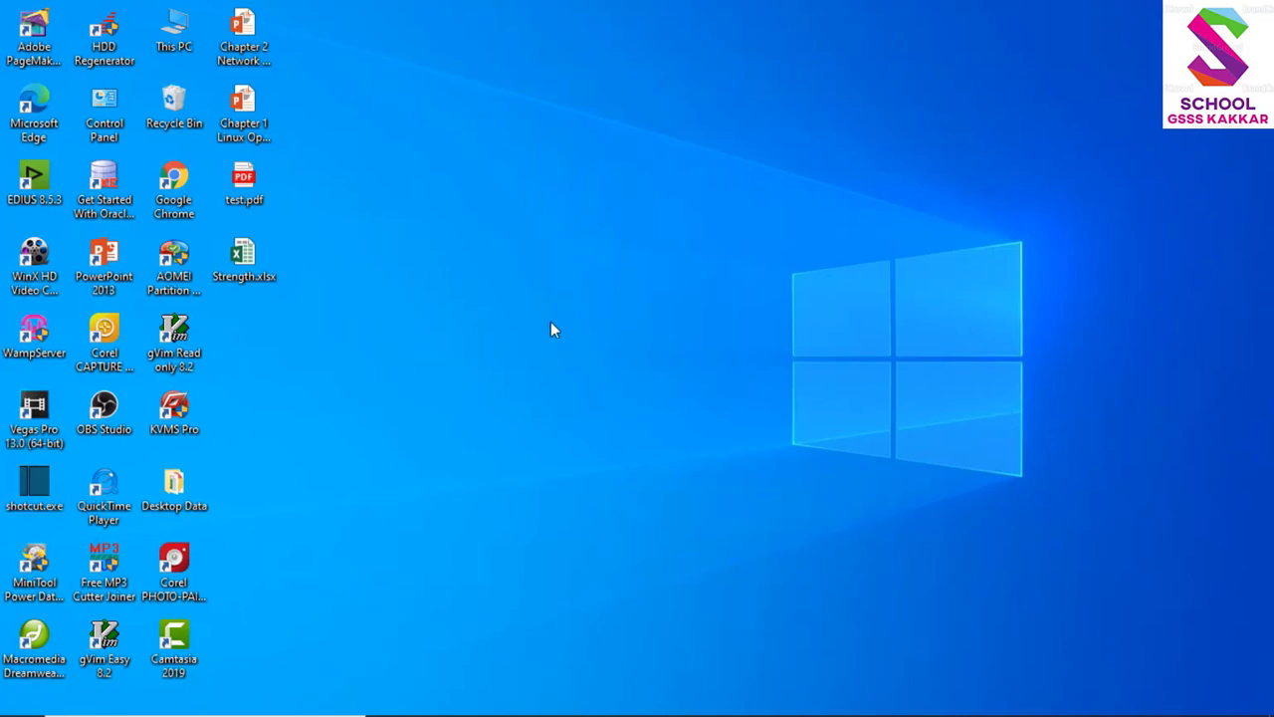
- Open the desktop's personalization settings, set the beach rocks picture as the background and check it on the desktop
right_click(488, 237)
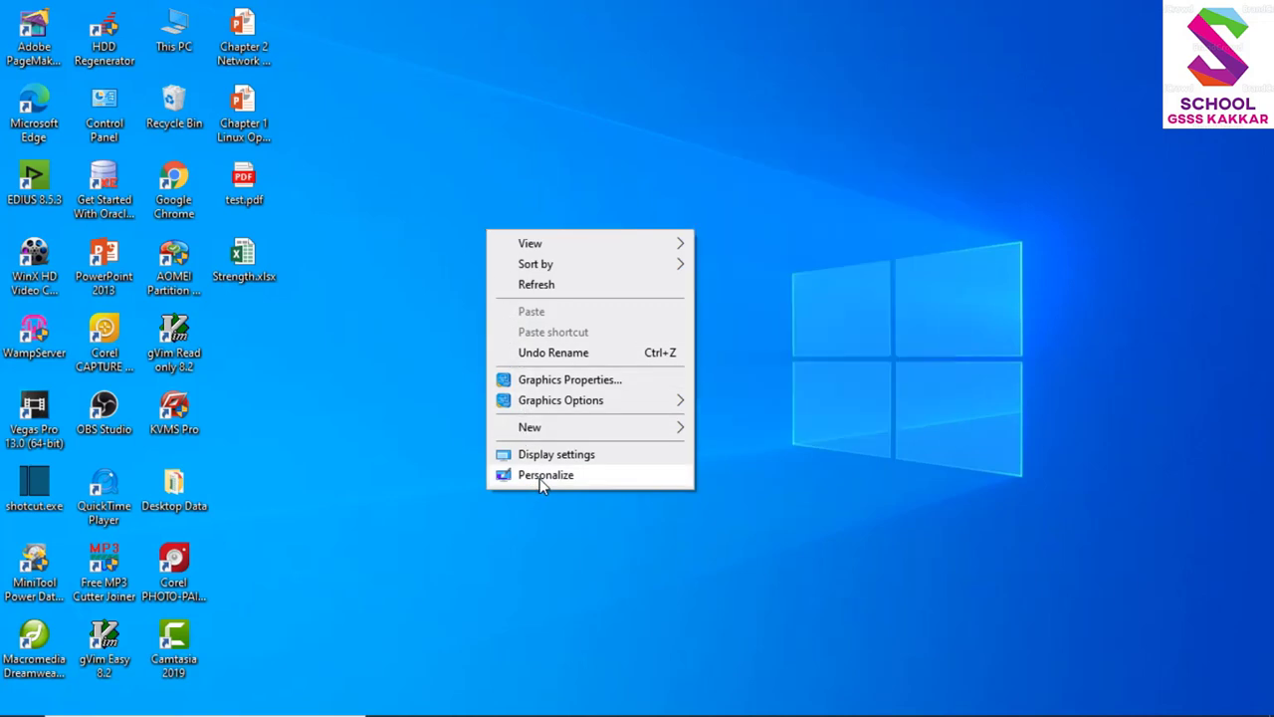
click(543, 477)
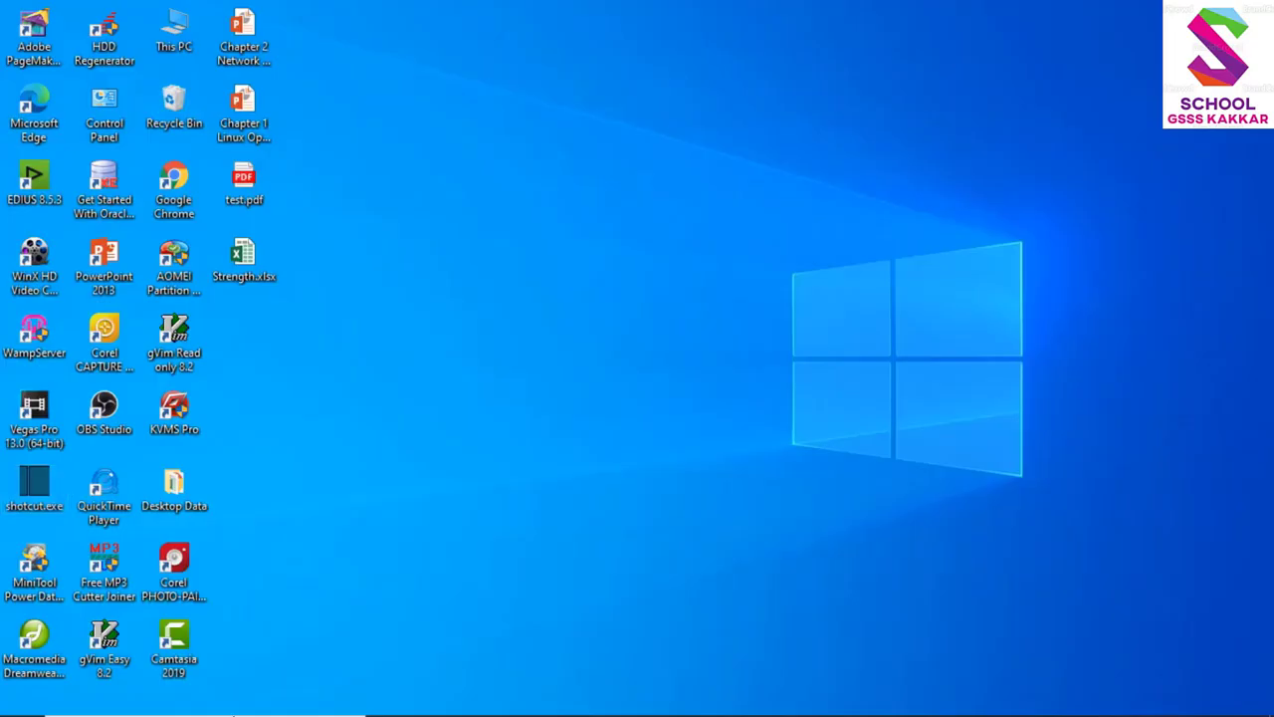
mouse_move(321, 708)
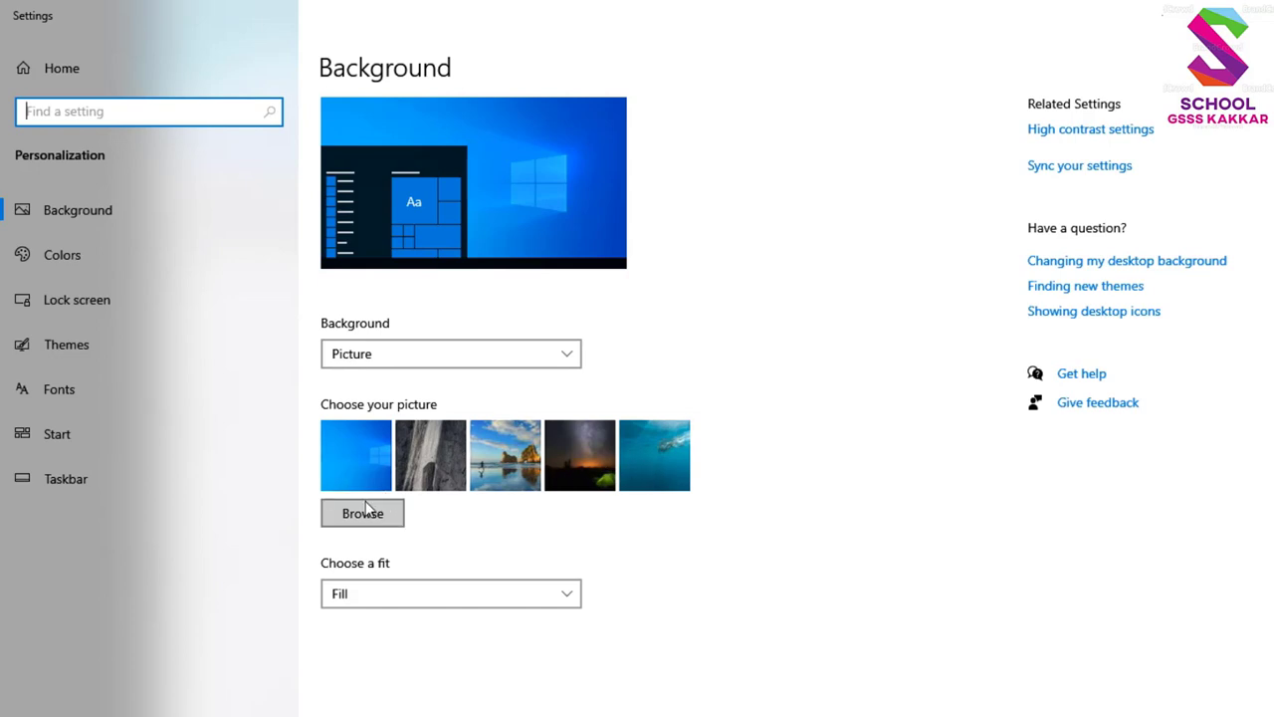
click(519, 458)
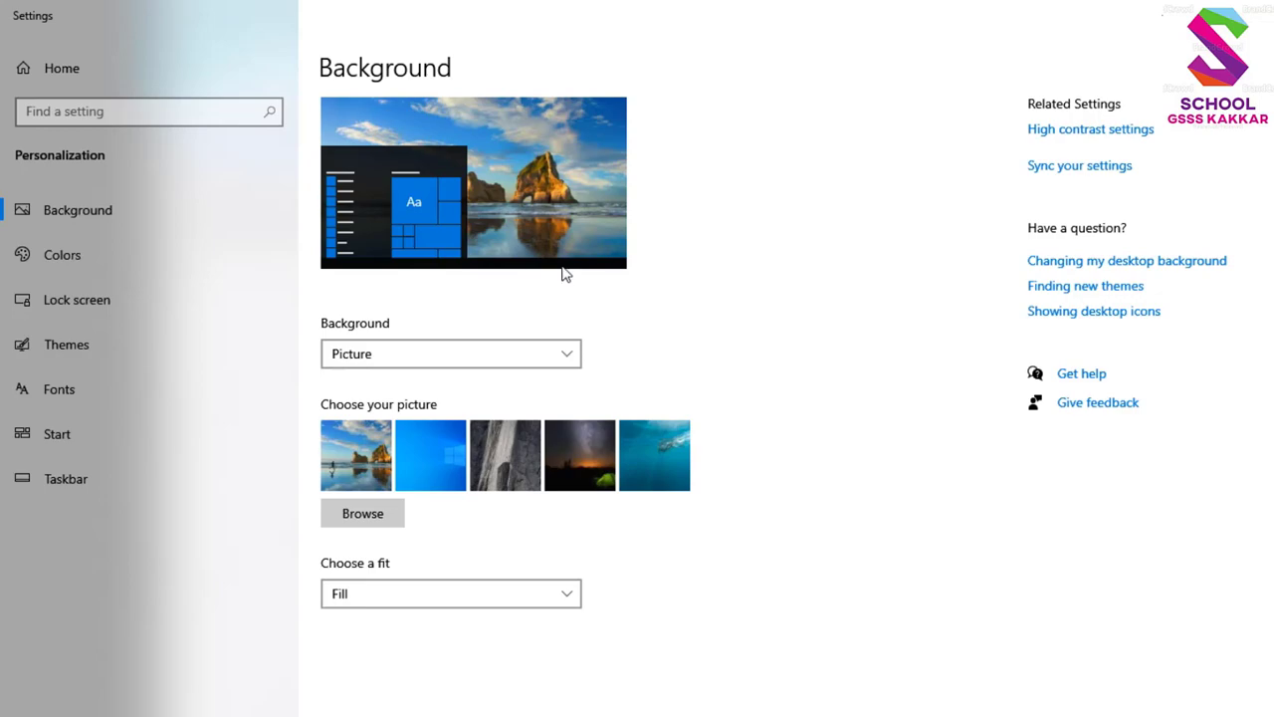
key(super+d)
- Change the desktop background to the underwater swimmer picture and check it on the desktop
click(644, 487)
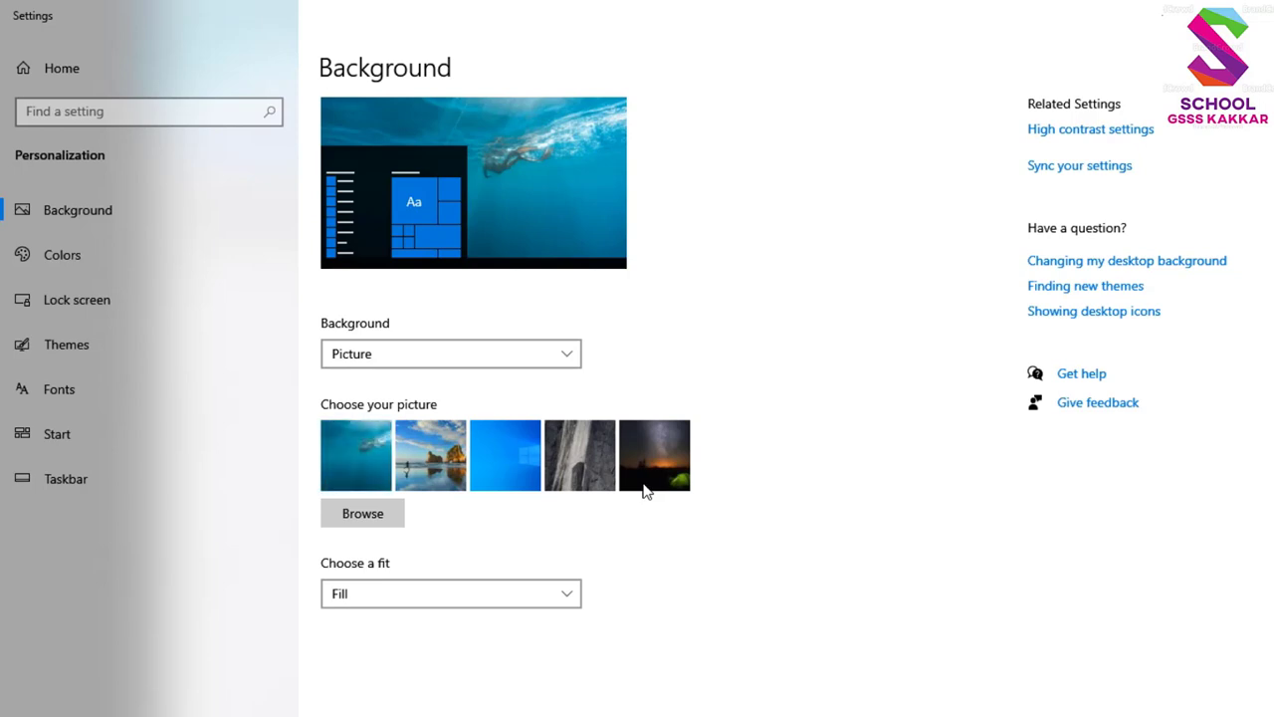
key(super+d)
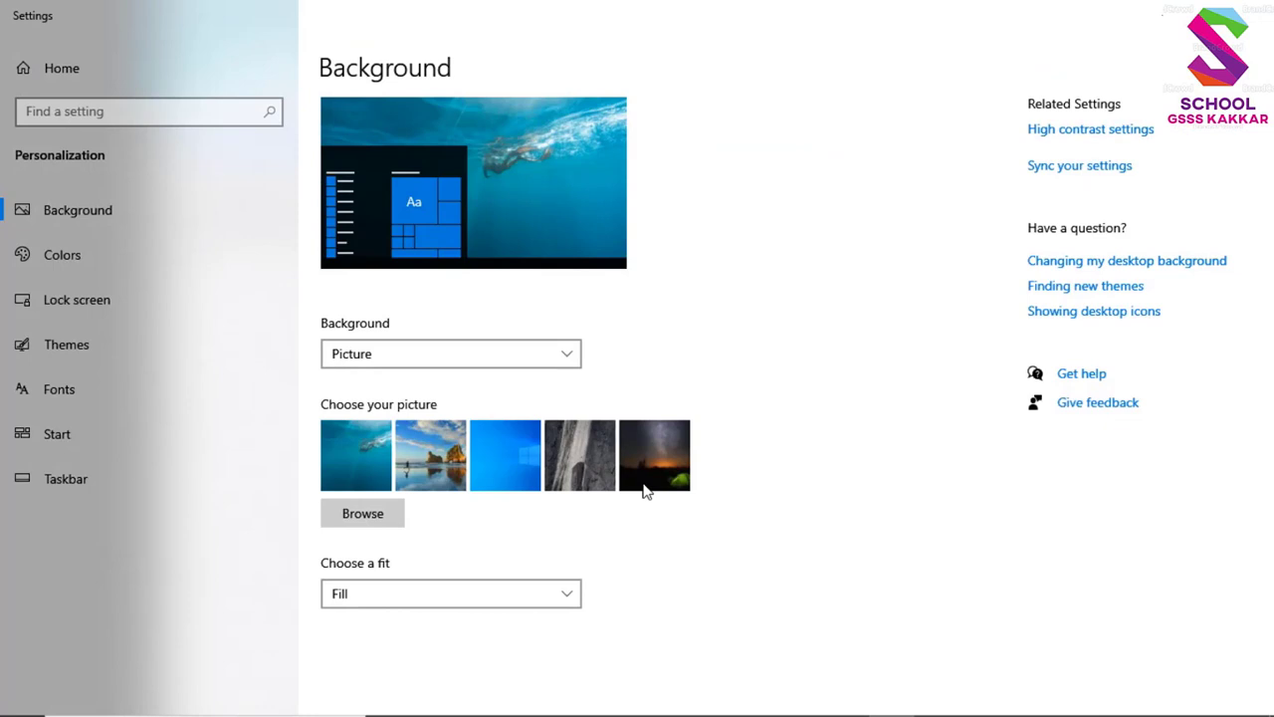
- Browse the Pictures folder and set shanu.jpg as the desktop background
click(364, 515)
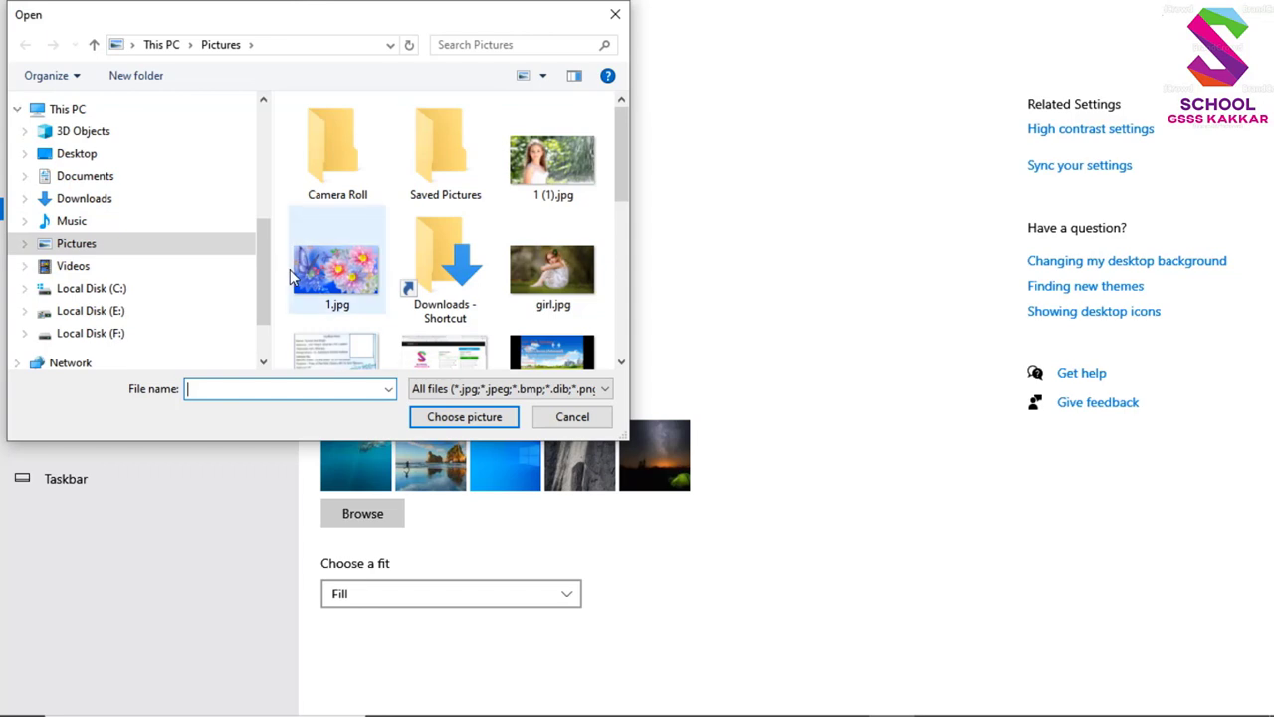
drag(624, 186, 622, 314)
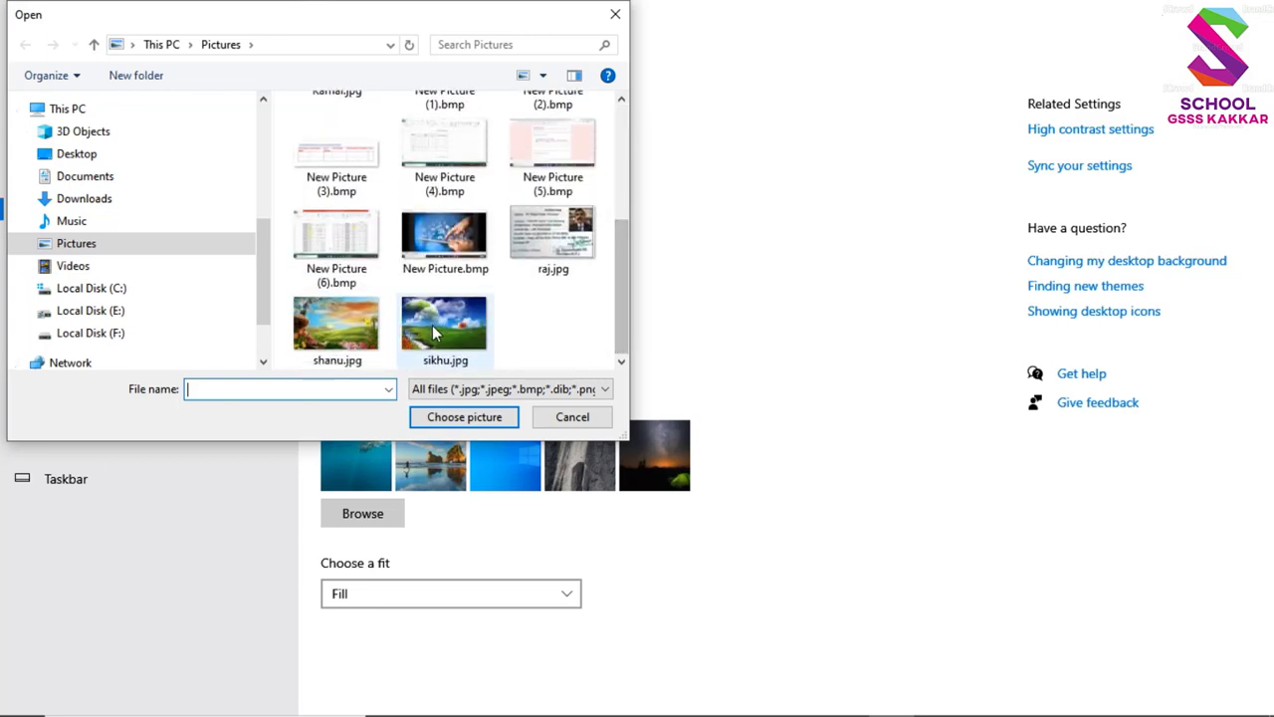
click(358, 342)
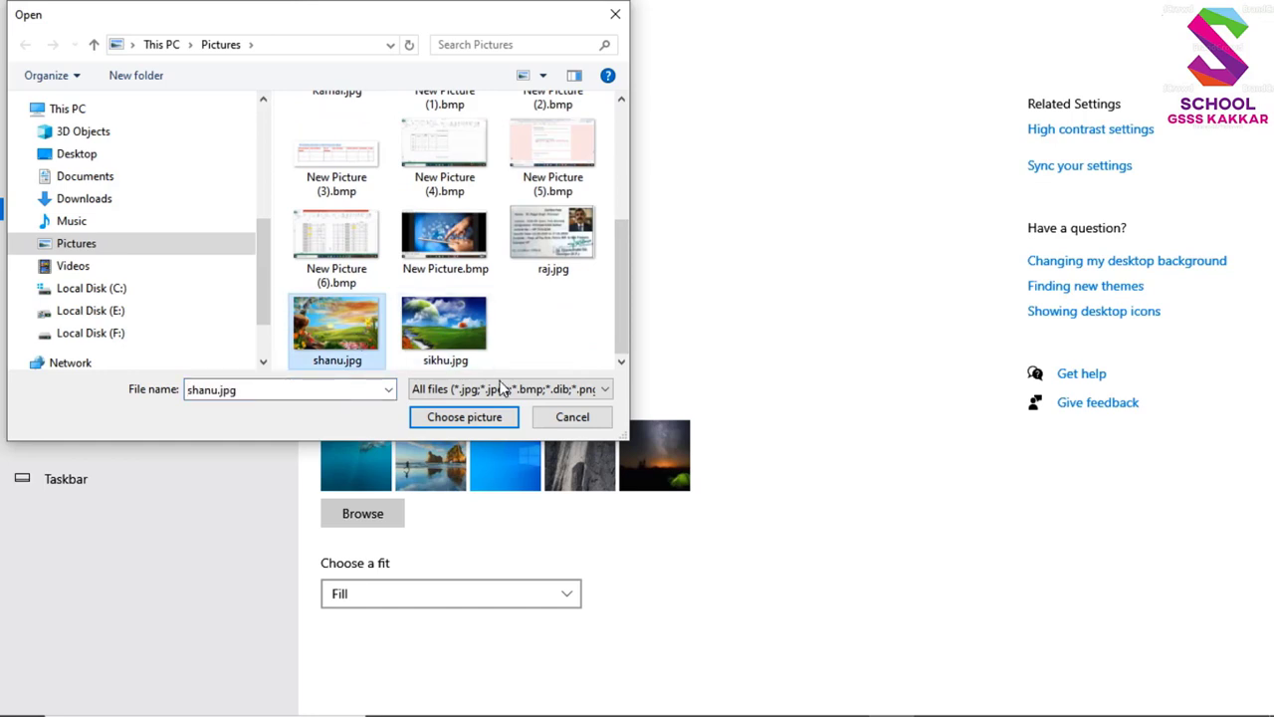
click(464, 419)
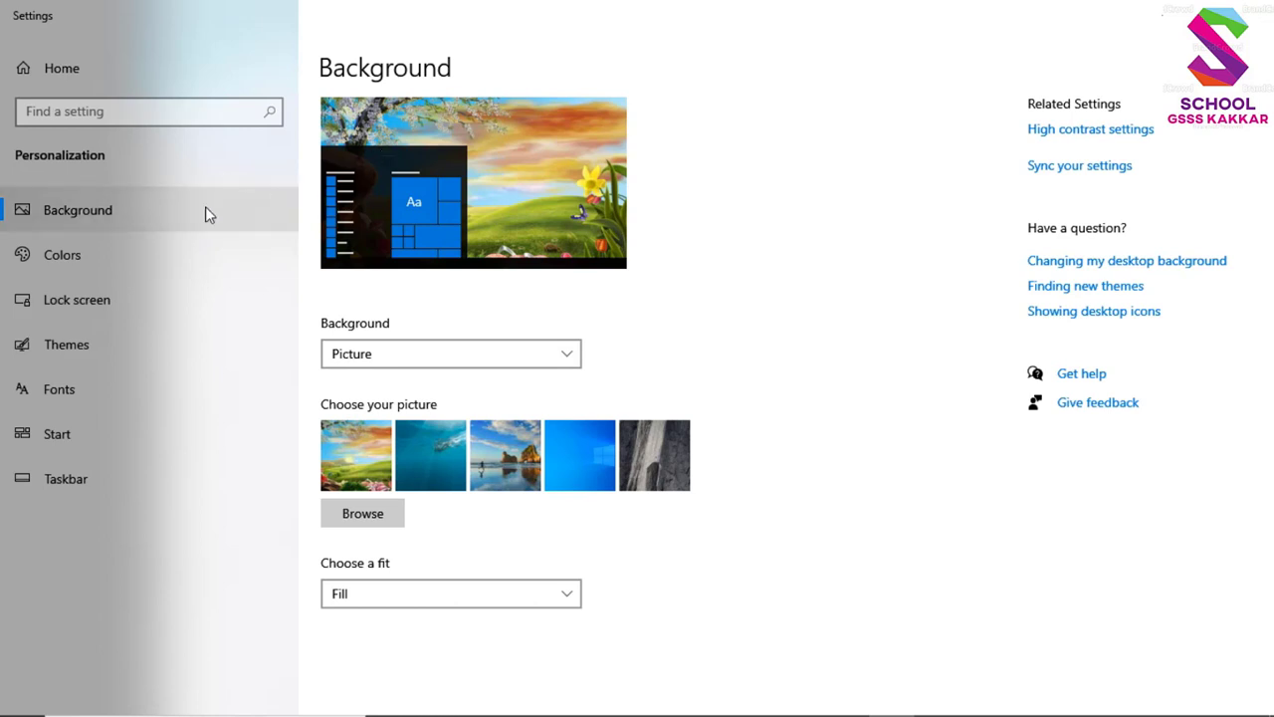
- In the Colors settings, set the default Windows mode to Light, check the taskbar and Start menu, and return to Settings
click(65, 258)
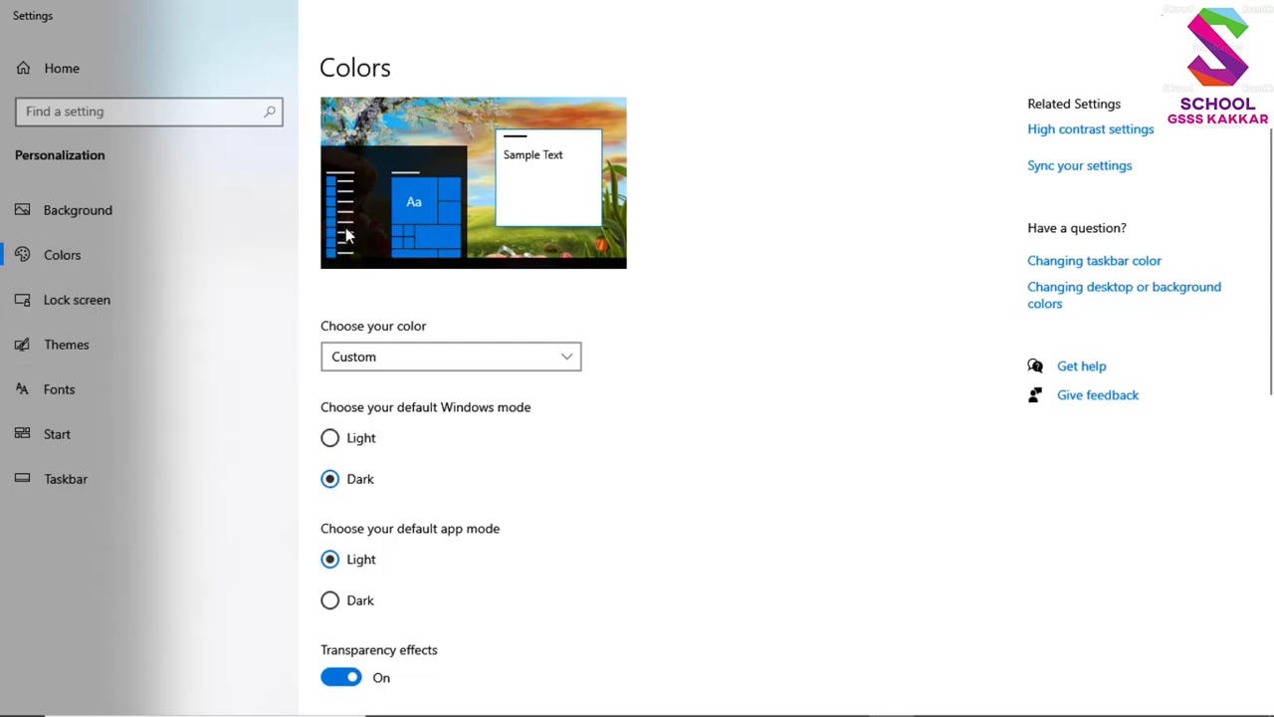
click(331, 439)
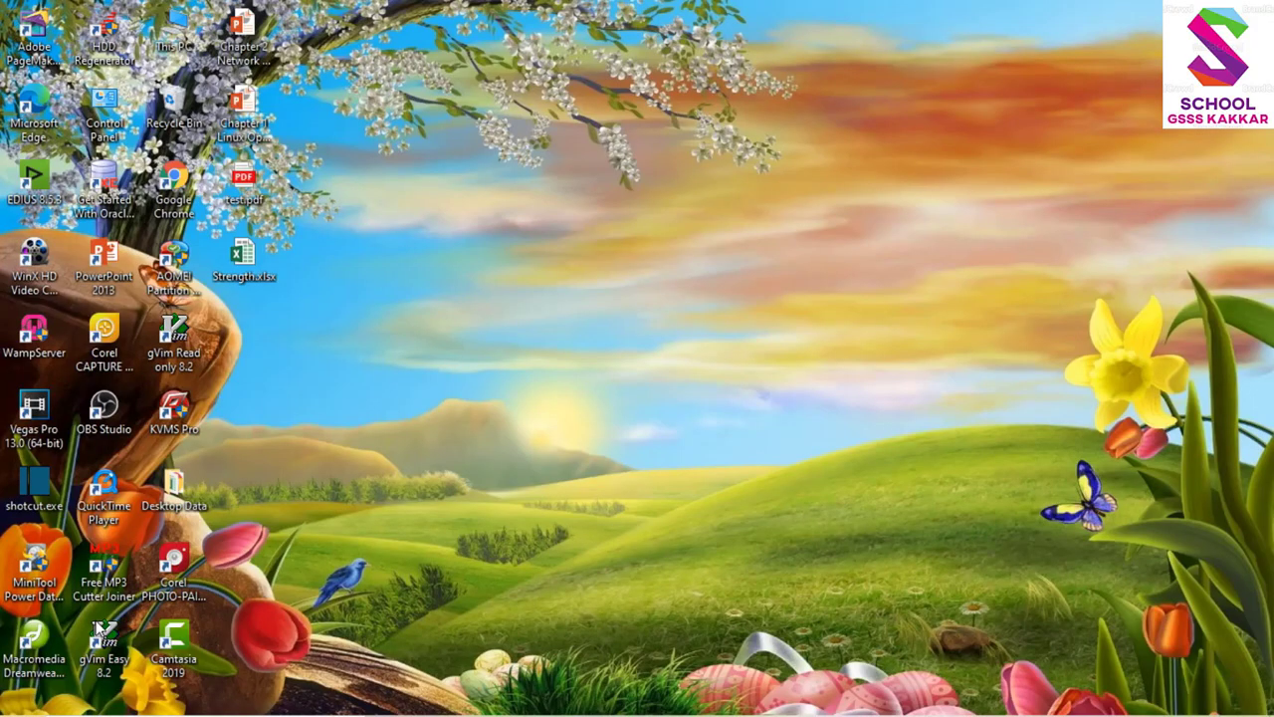
mouse_move(20, 711)
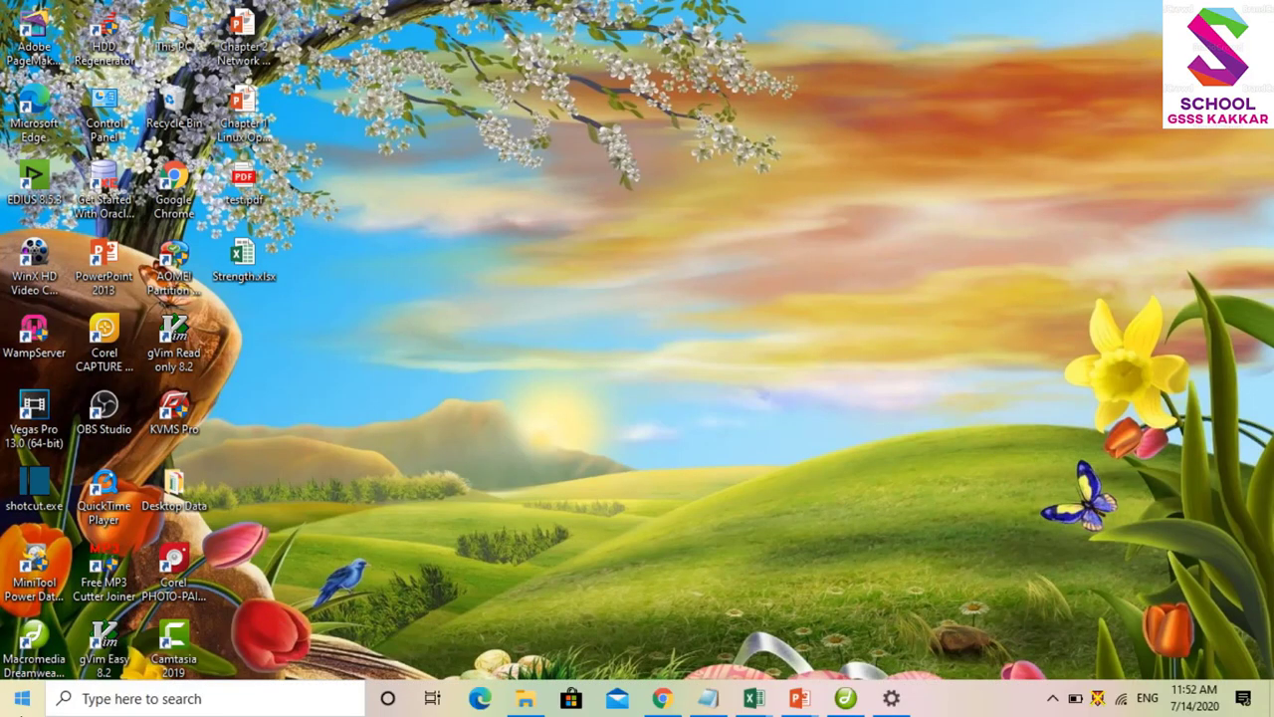
click(20, 708)
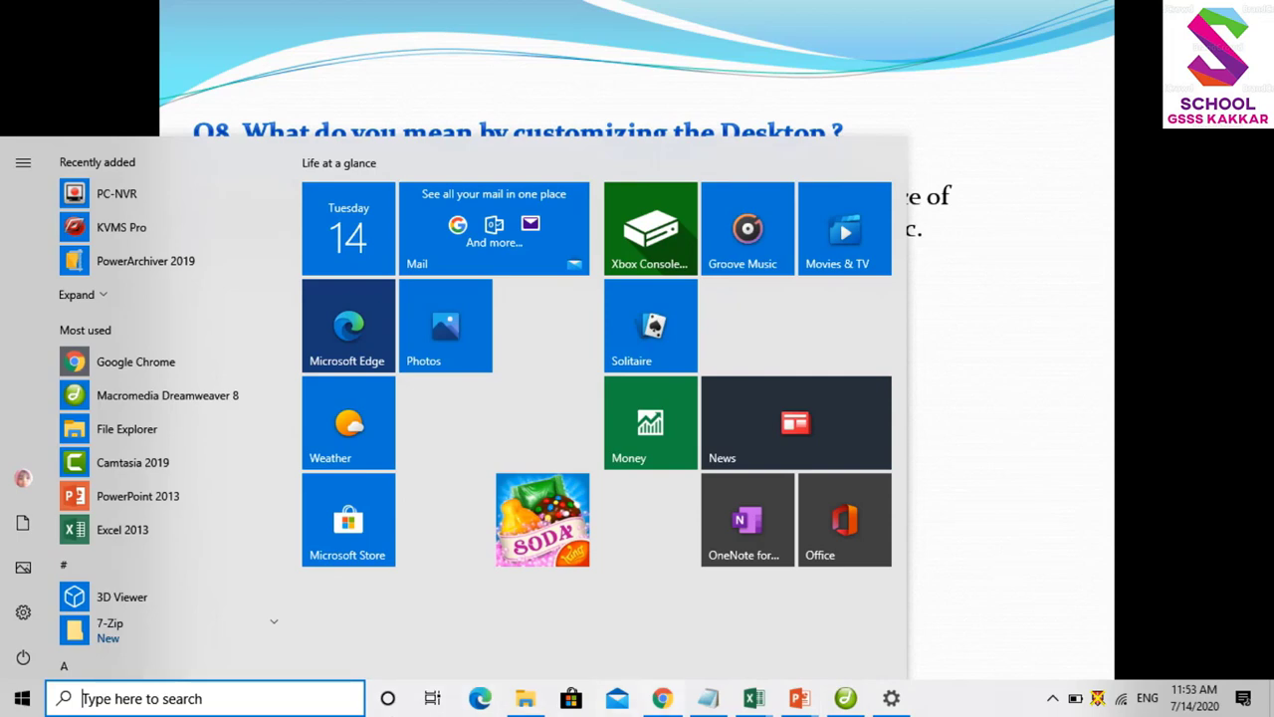
click(1255, 434)
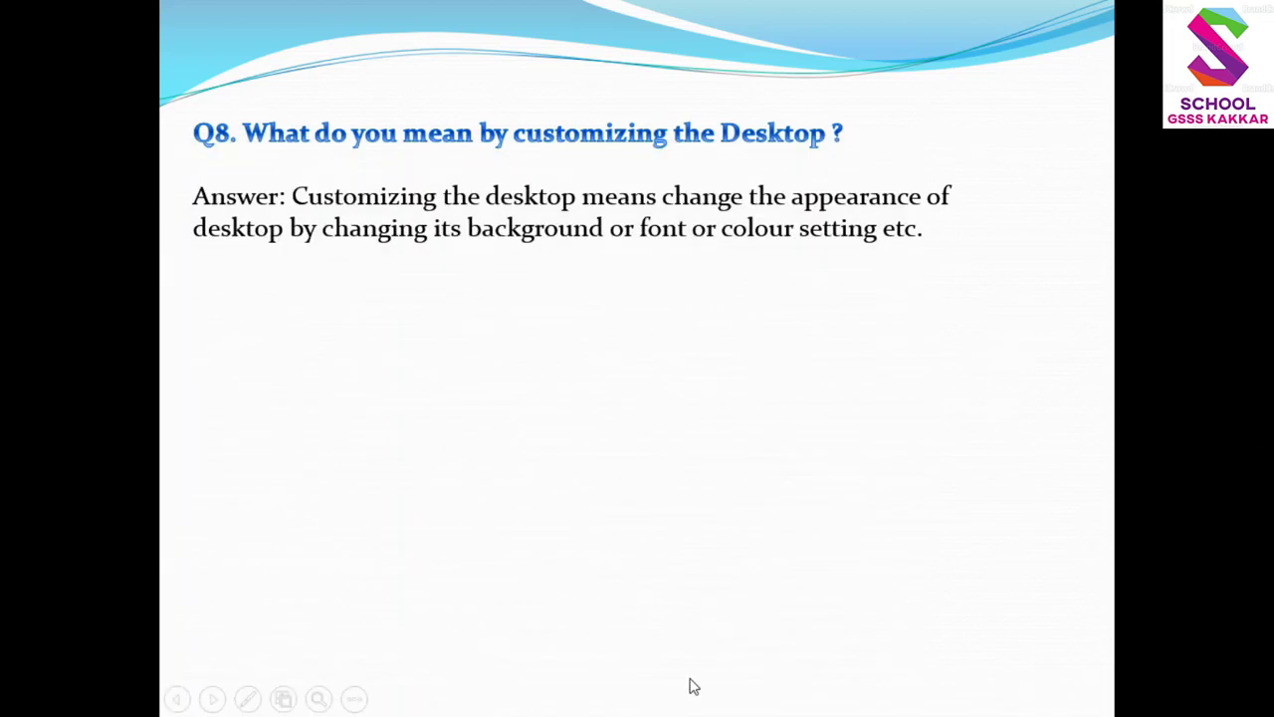
key(super+d)
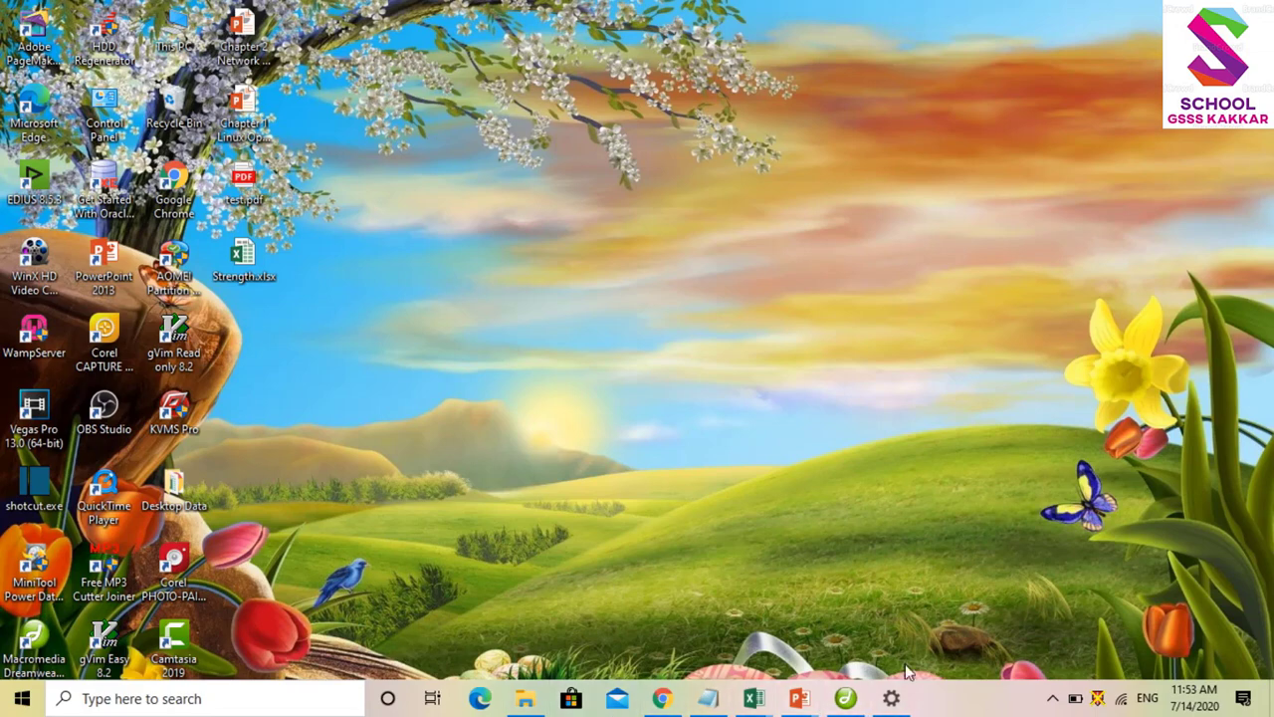
key(alt+Tab)
key(alt+Tab)
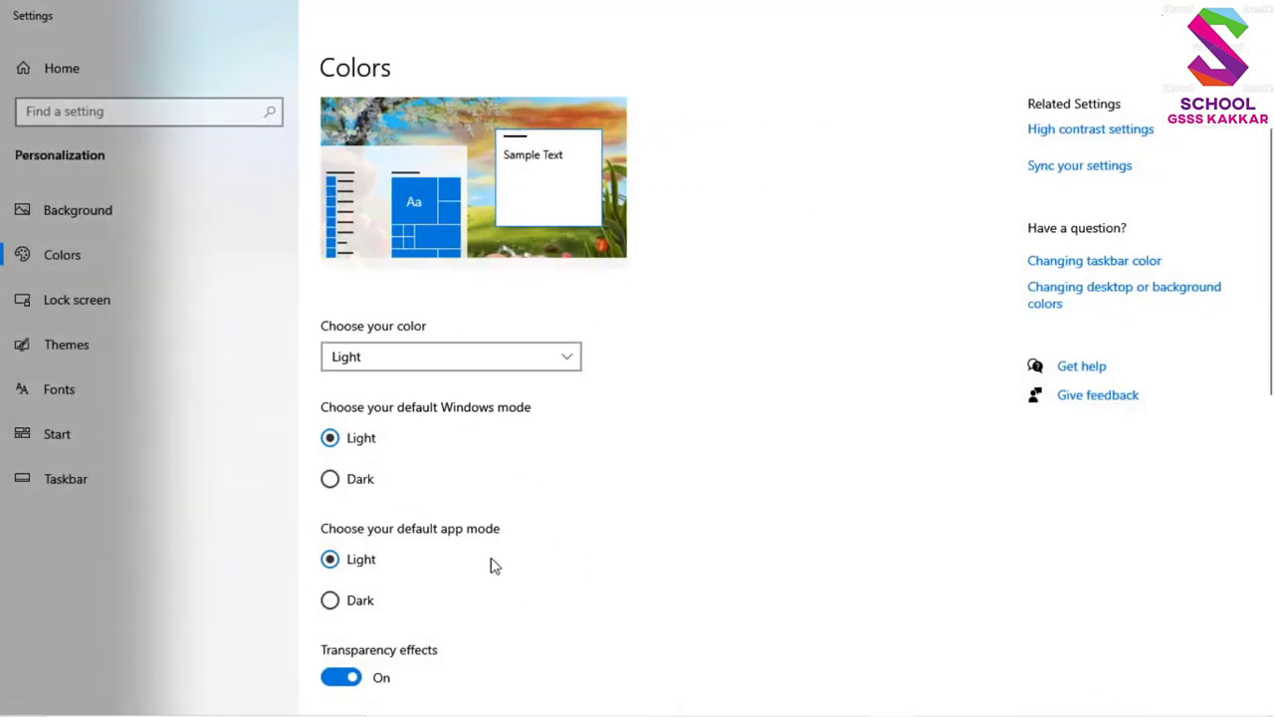
- Set the default Windows mode to Dark and check the taskbar and Start menu on the desktop
click(330, 480)
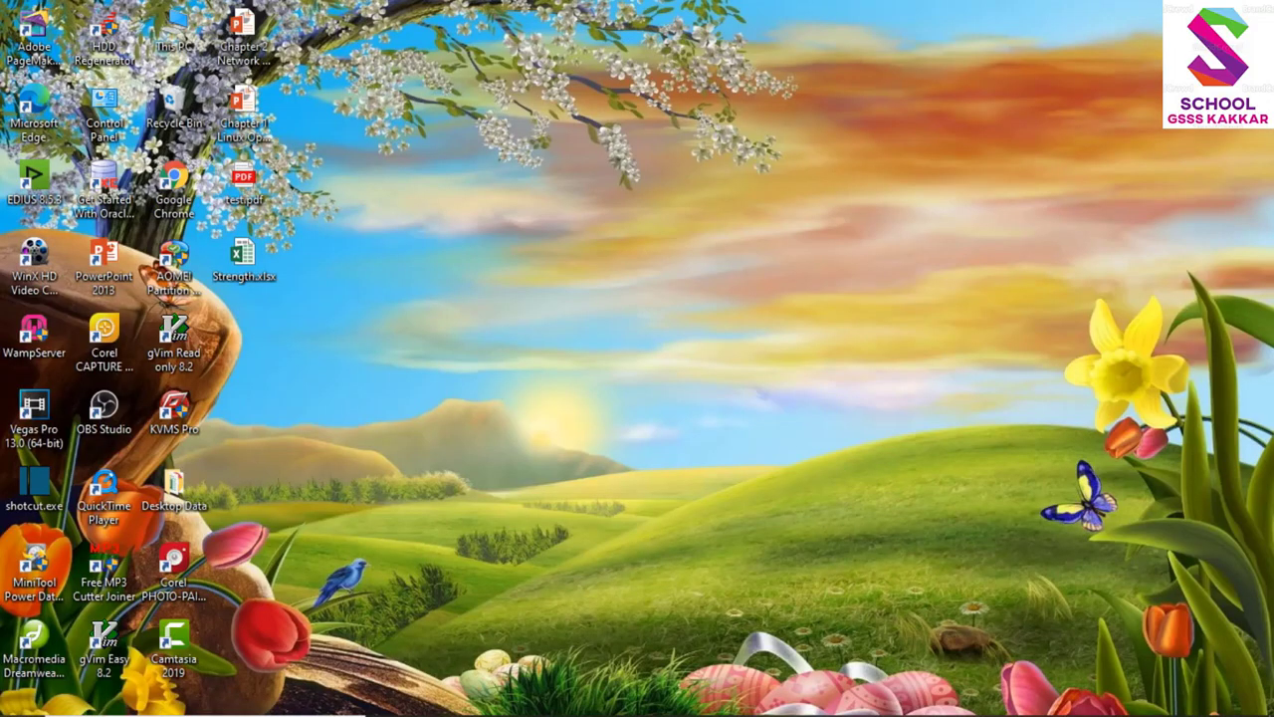
mouse_move(15, 712)
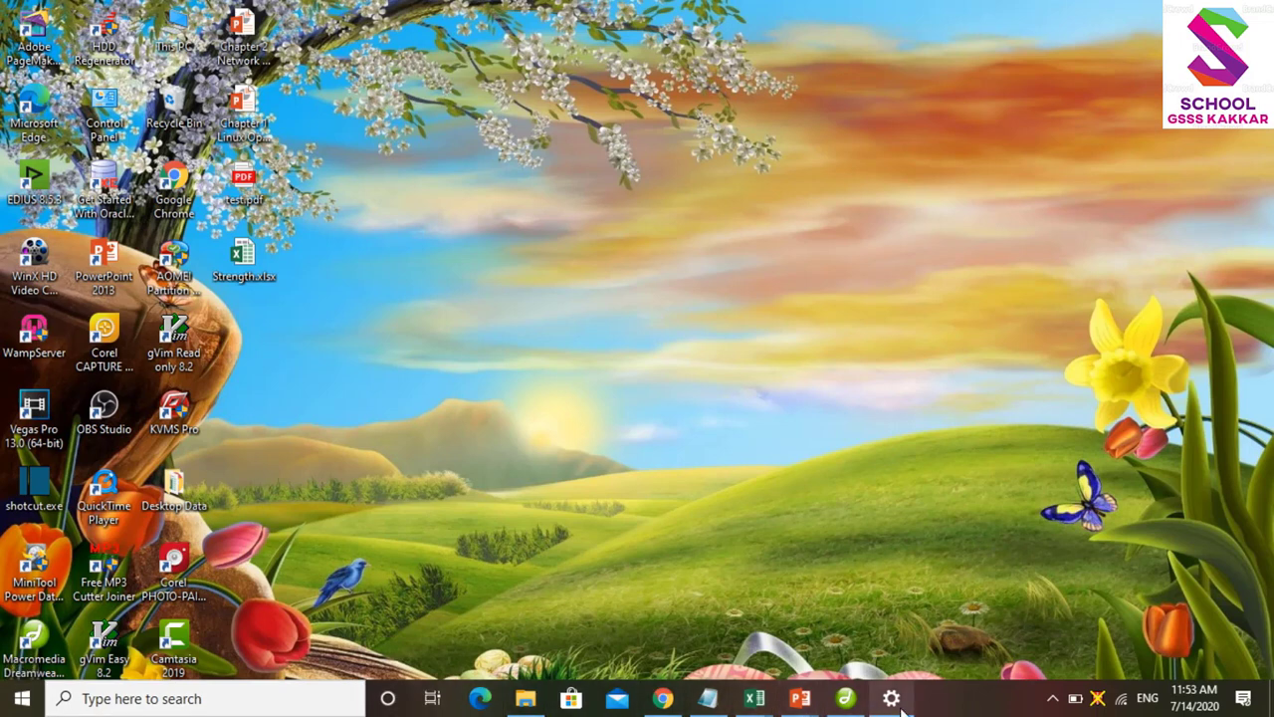
click(12, 704)
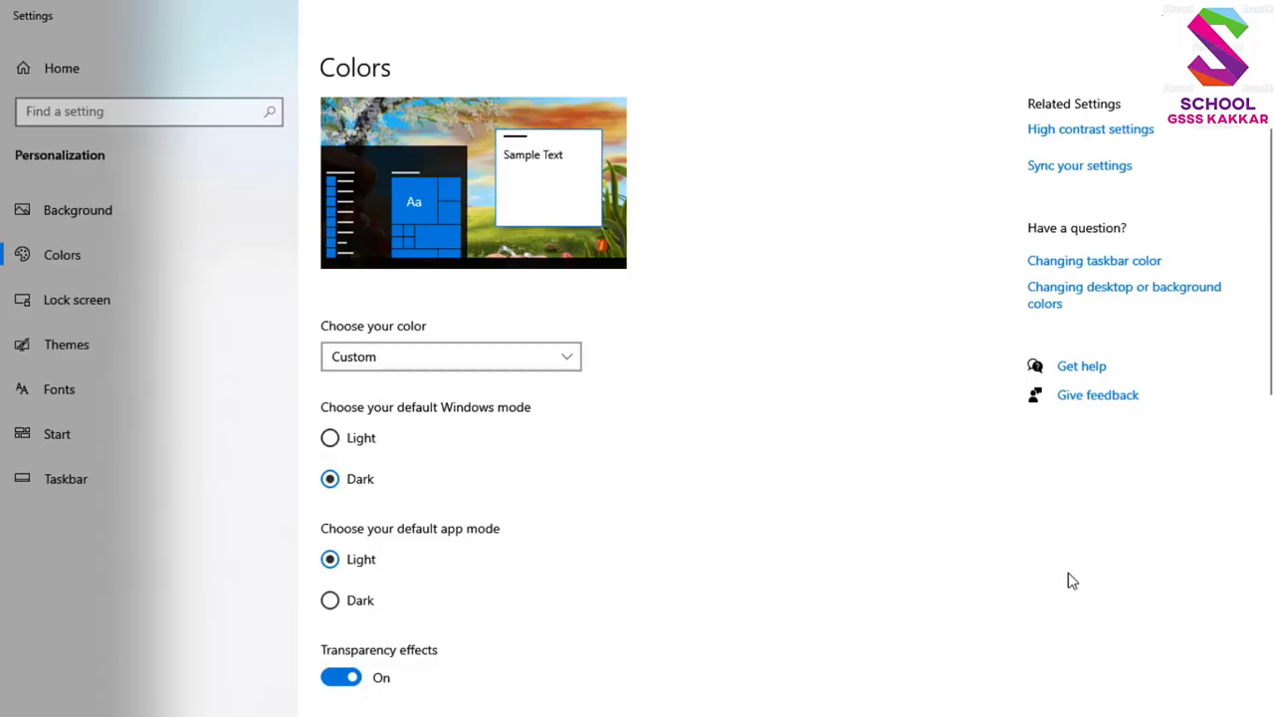
- Set the accent color to the light purple-pink Windows color and check it in the Start menu
drag(1271, 376, 1271, 338)
drag(1272, 296, 1264, 405)
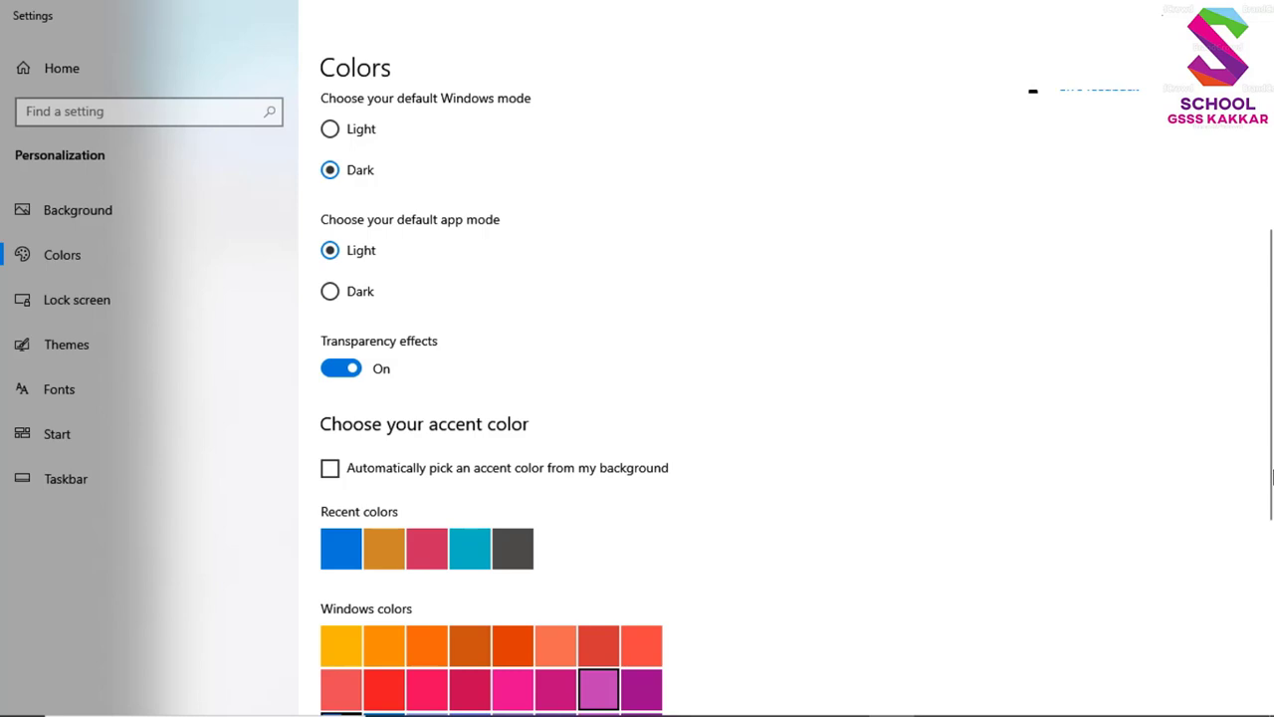
scroll(1272, 478, up, 3)
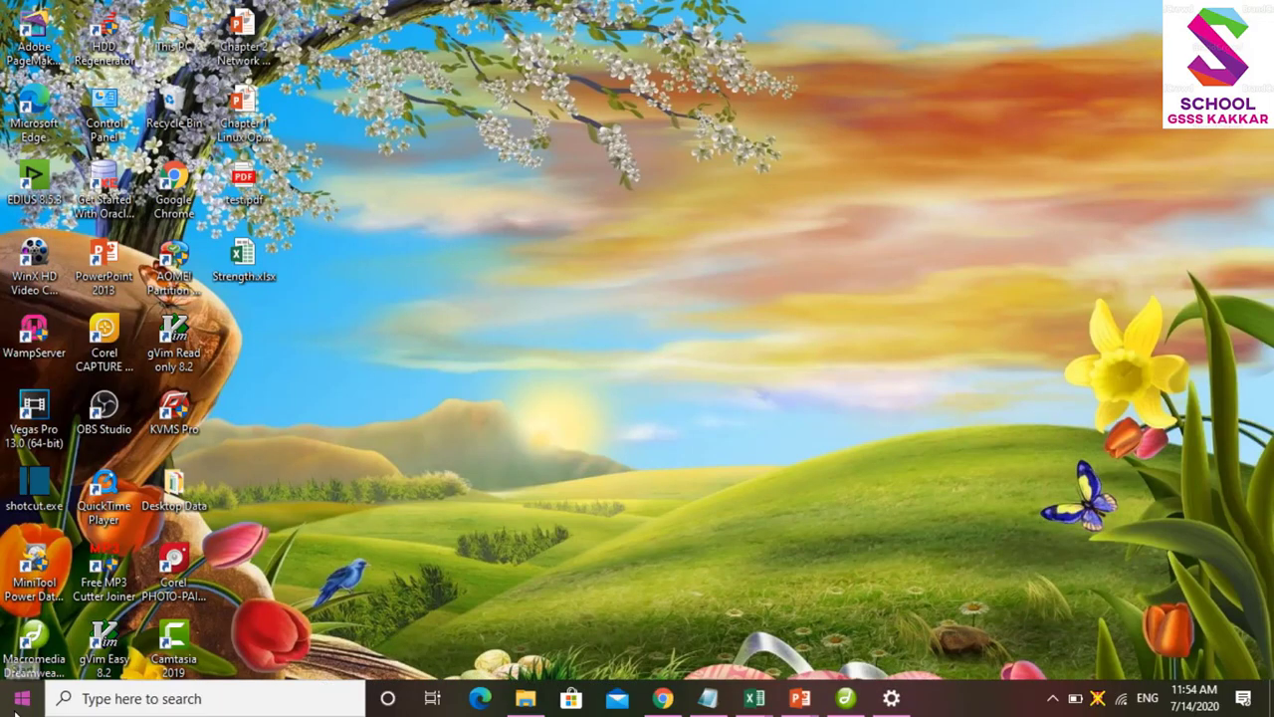
click(22, 698)
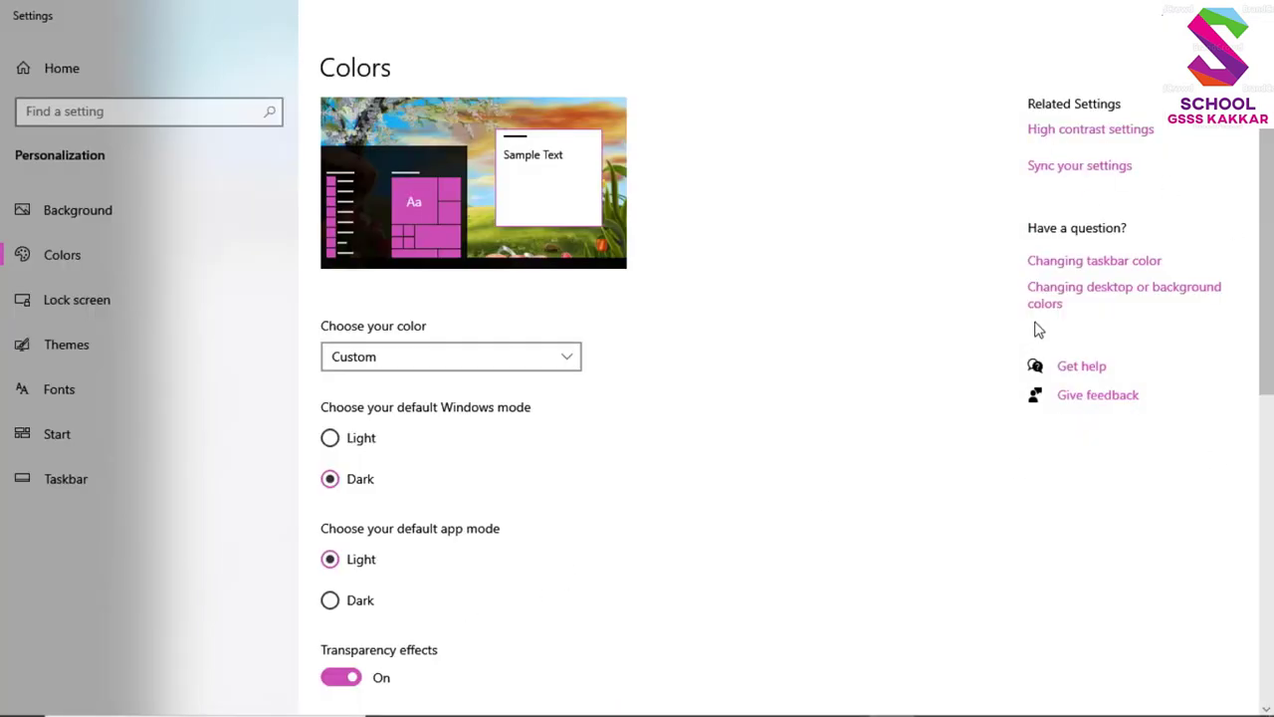
scroll(1270, 259, down, 1)
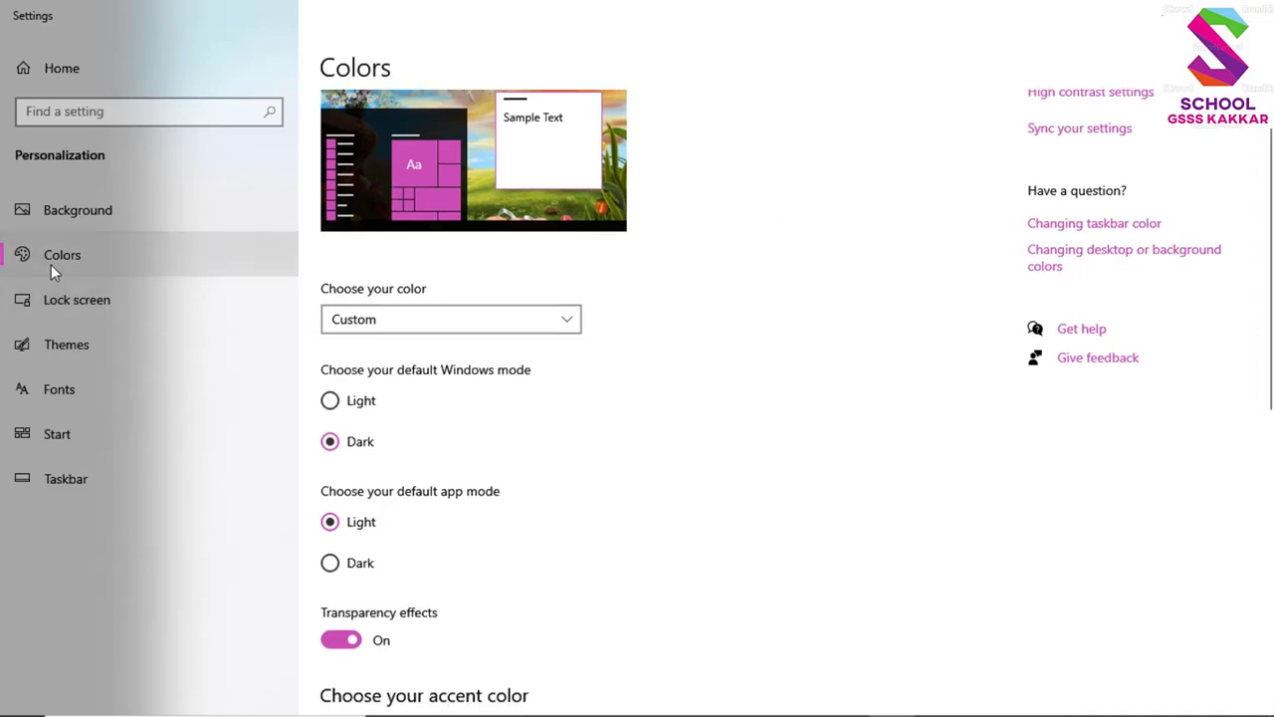
- Set the lock screen picture to the mountain lake and replace the Alarms & Clock quick status app with Calendar
click(75, 302)
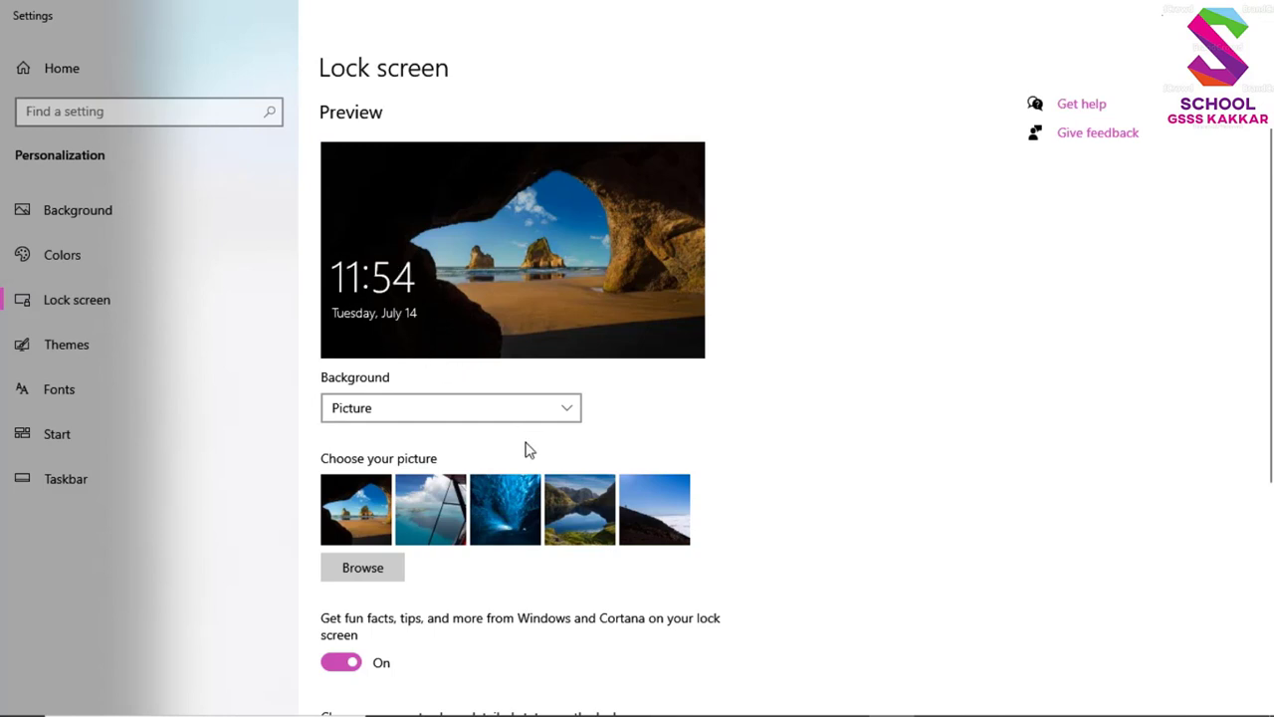
click(589, 523)
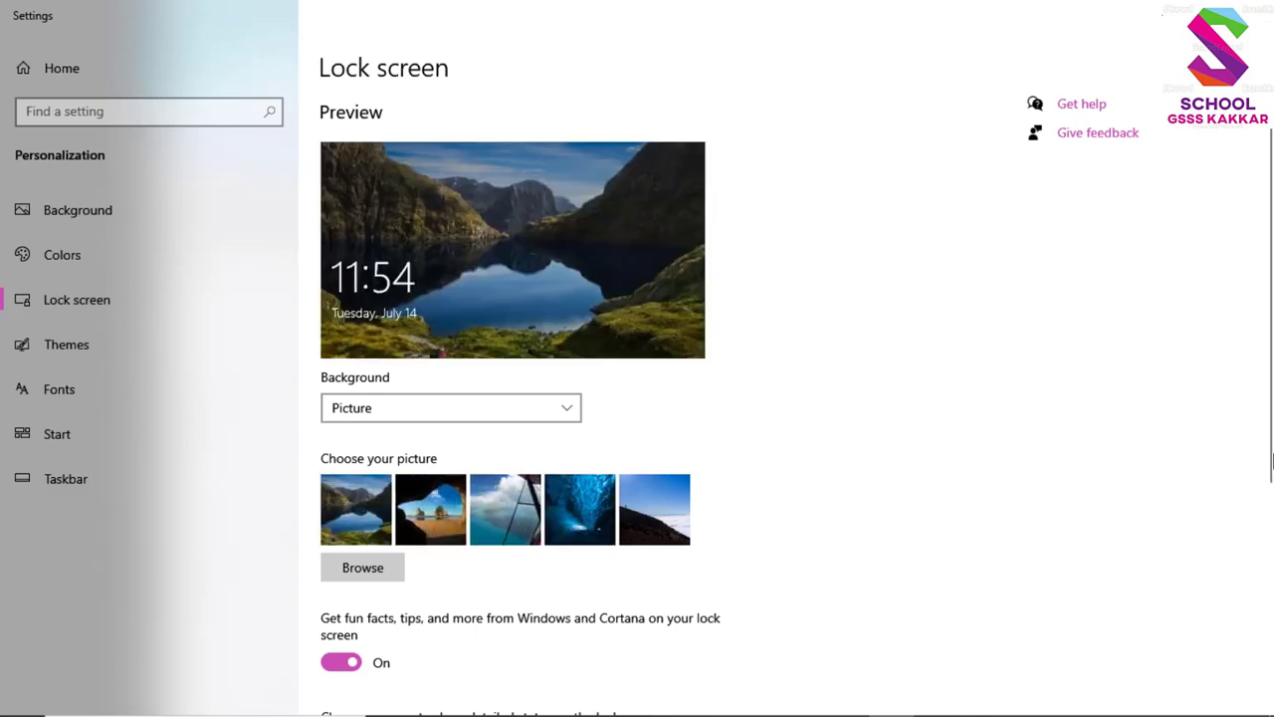
drag(1272, 341, 1266, 477)
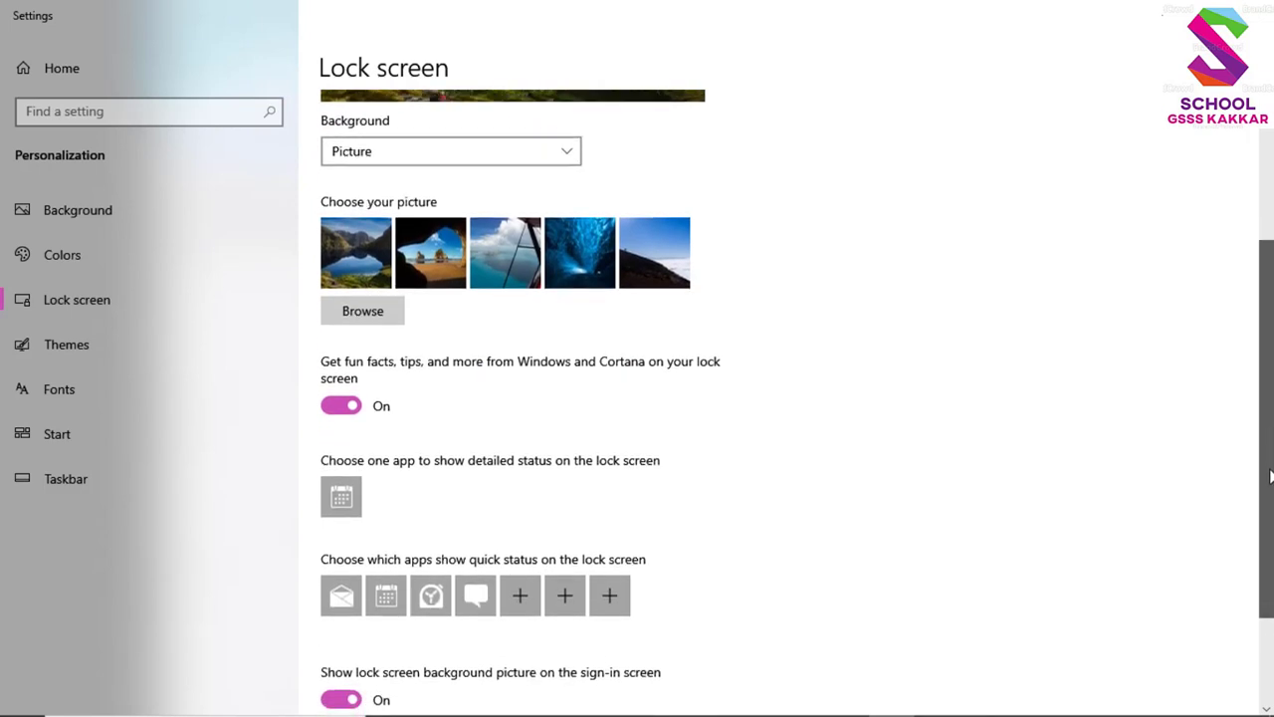
click(431, 596)
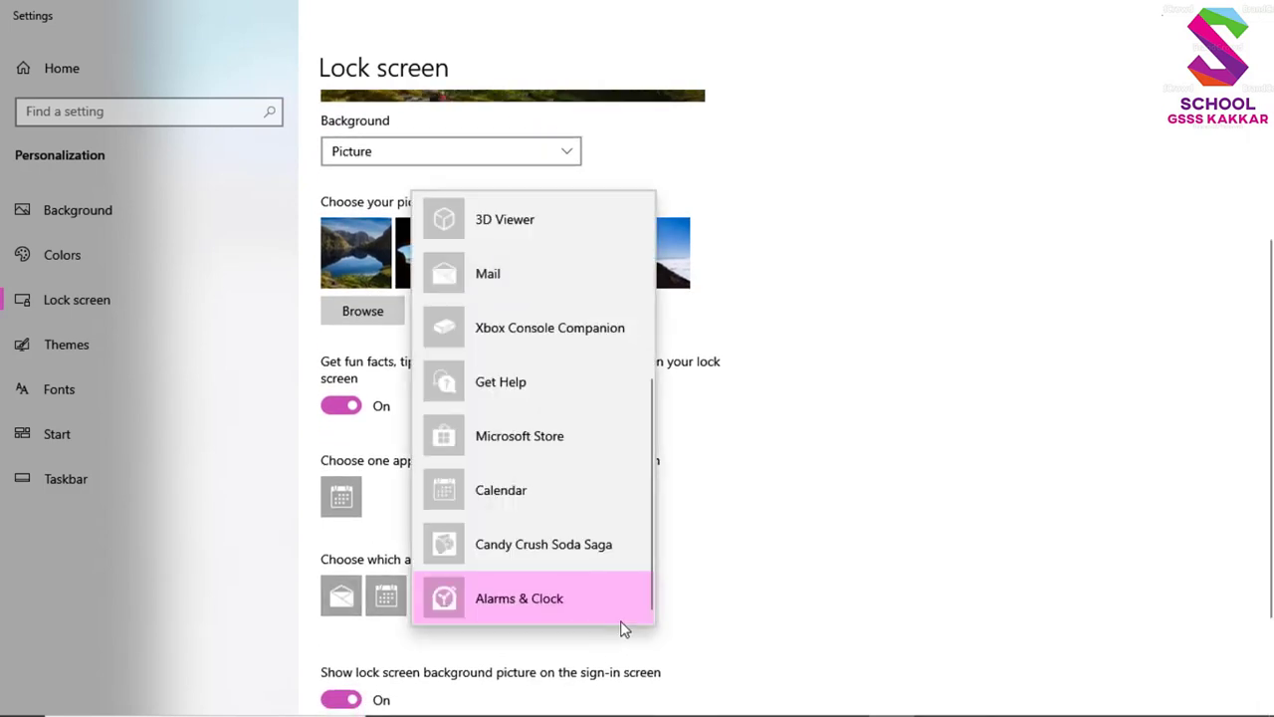
click(493, 493)
- Review the lock screen options and the apps offered for the empty second quick status slot, leaving it unassigned
drag(1271, 426, 1271, 282)
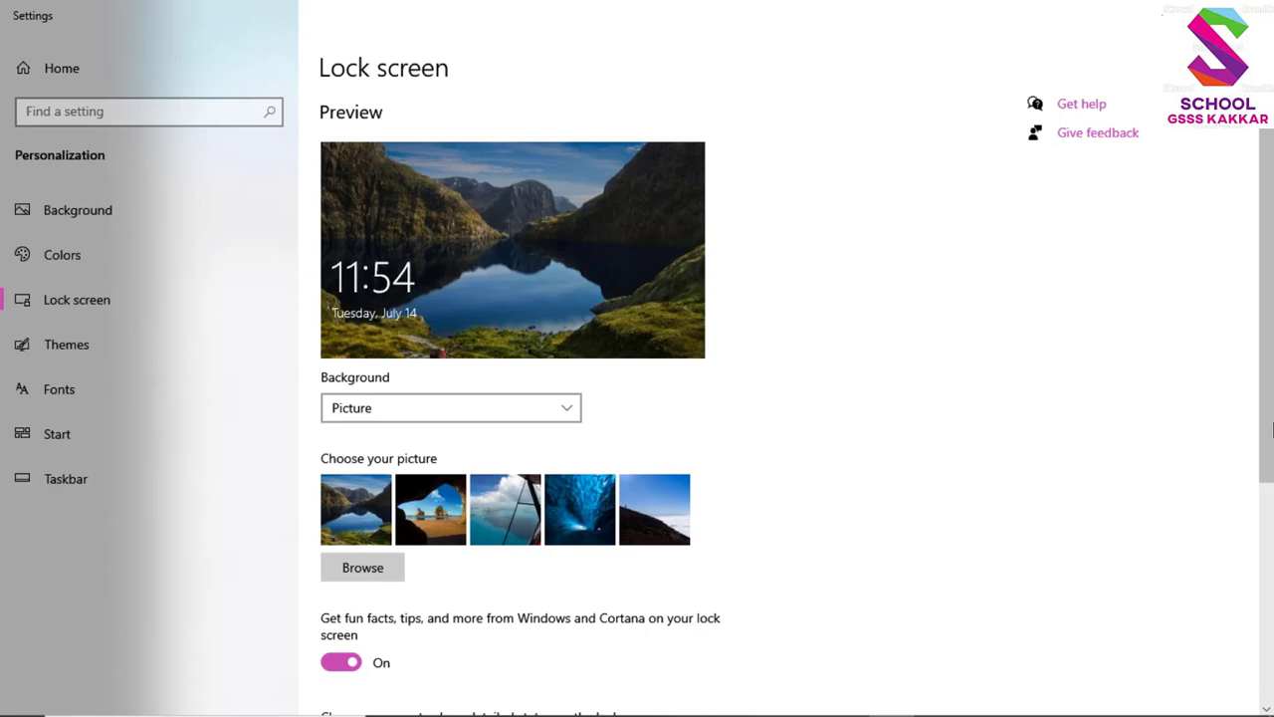
click(1264, 692)
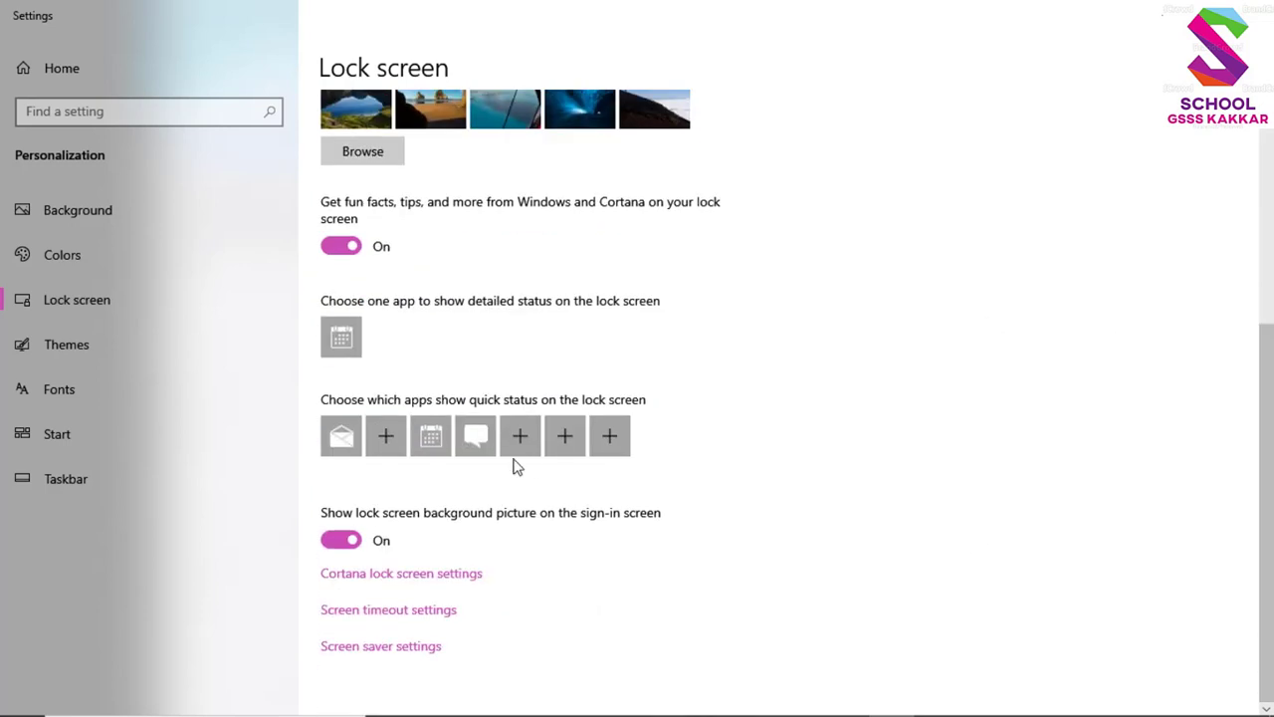
click(385, 436)
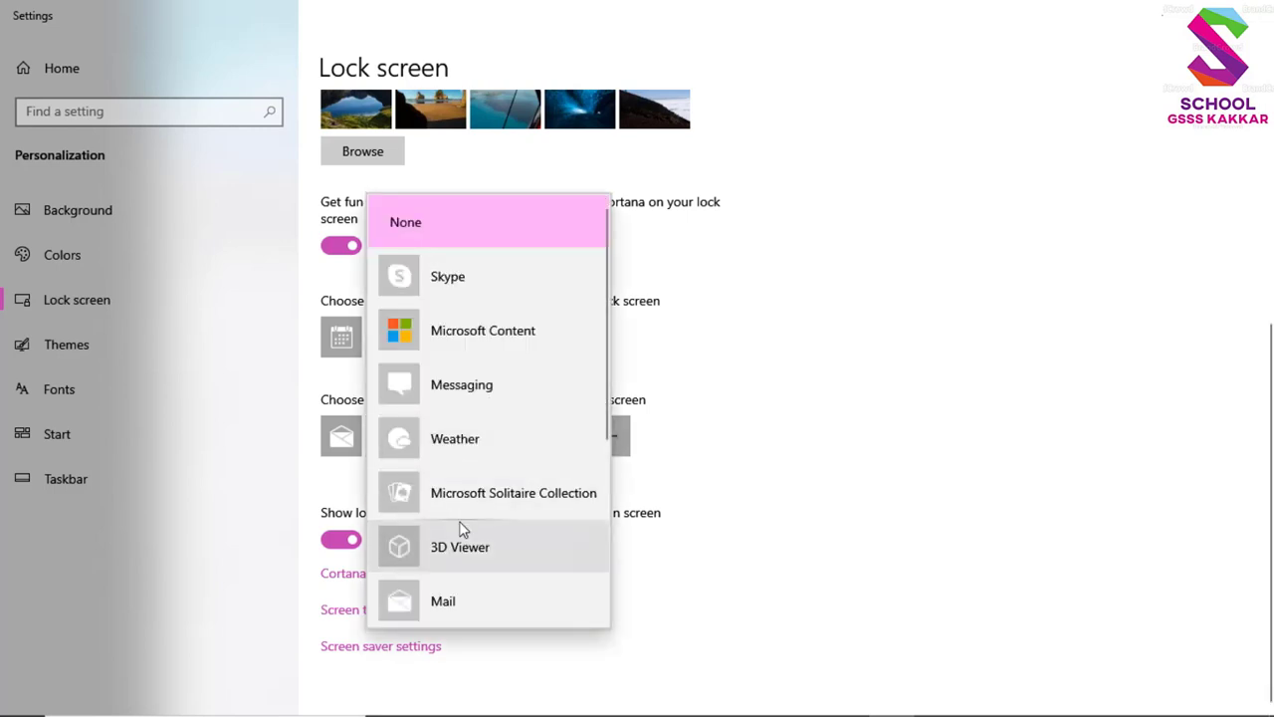
click(763, 483)
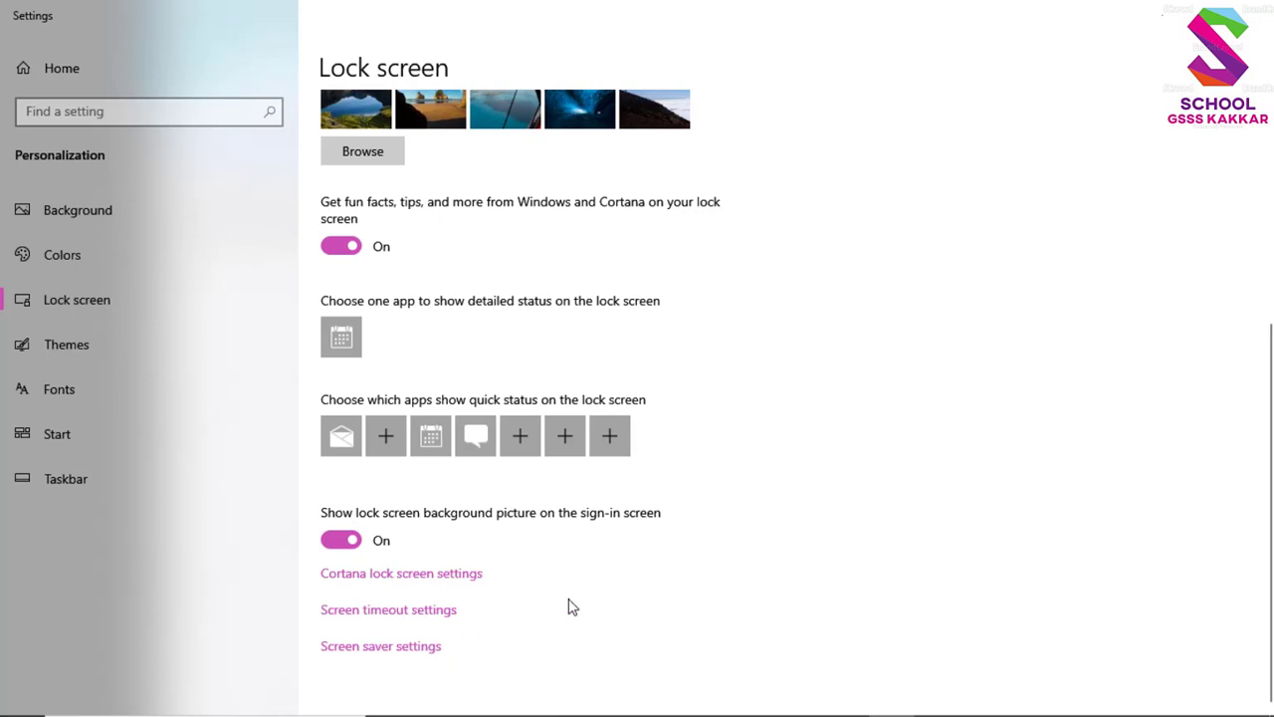
- Replace the Messaging quick status app on the lock screen with Weather
scroll(1271, 315, up, 5)
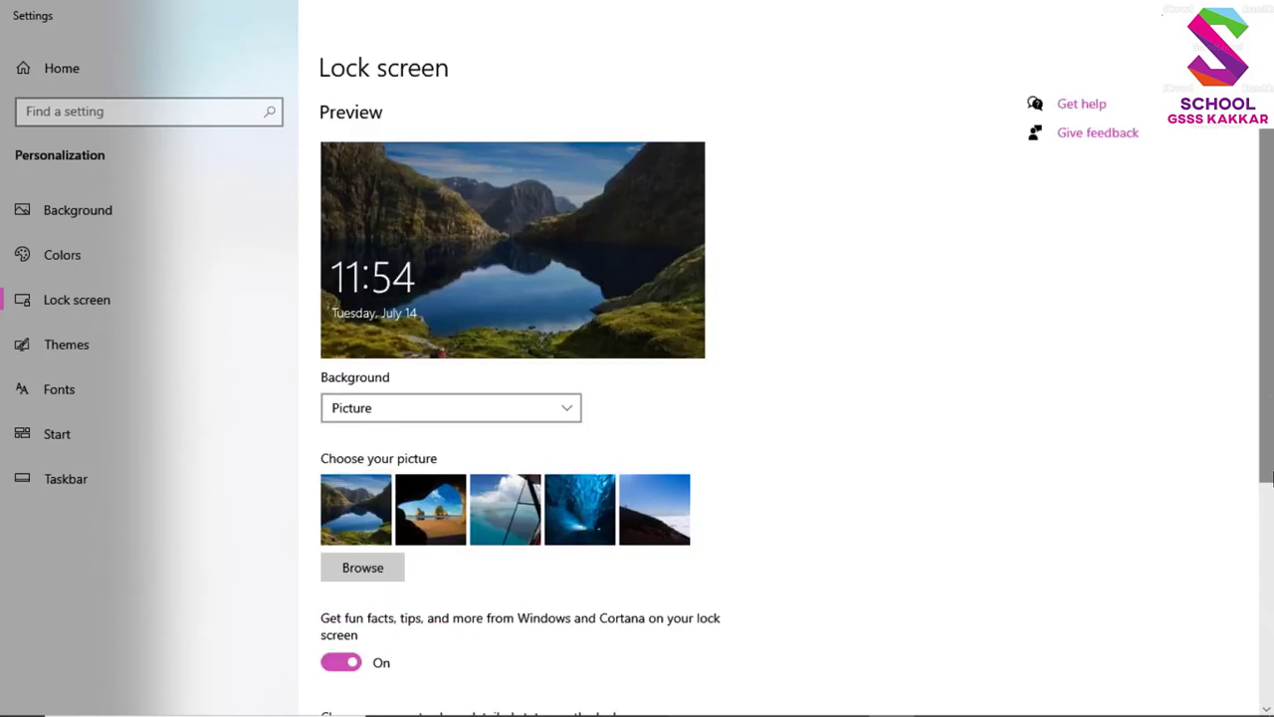
drag(1271, 420, 1263, 568)
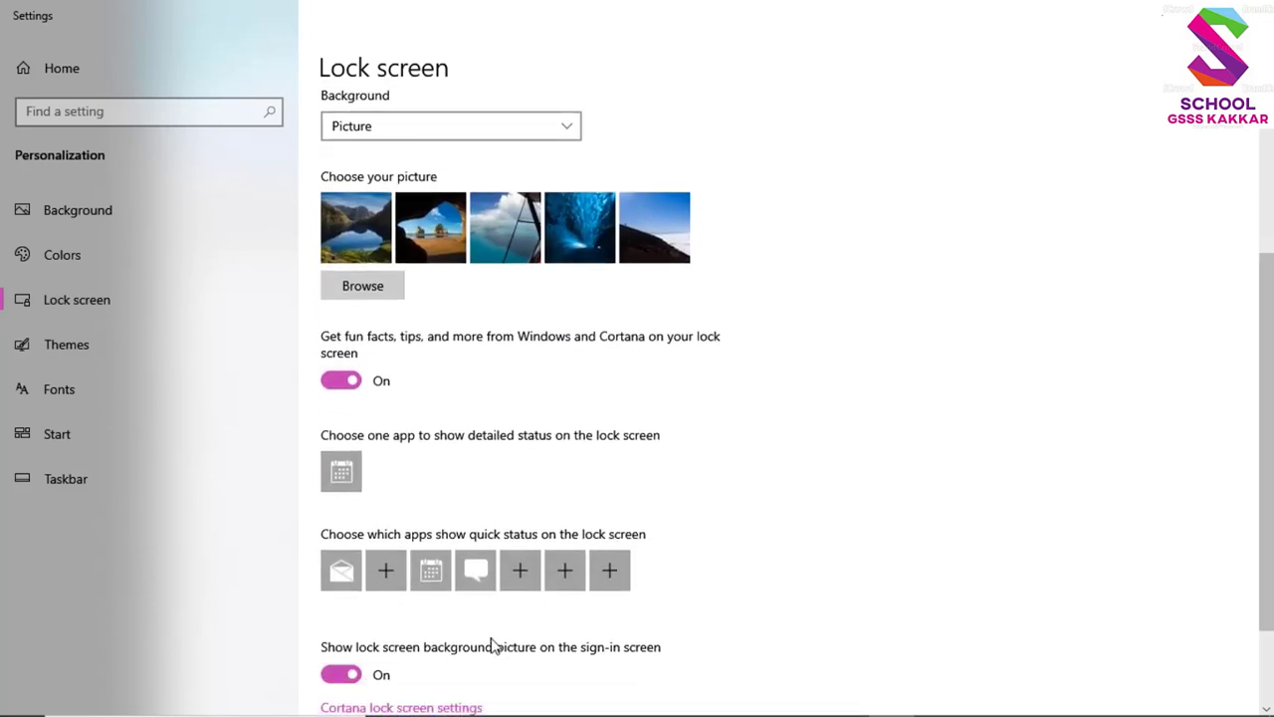
click(474, 585)
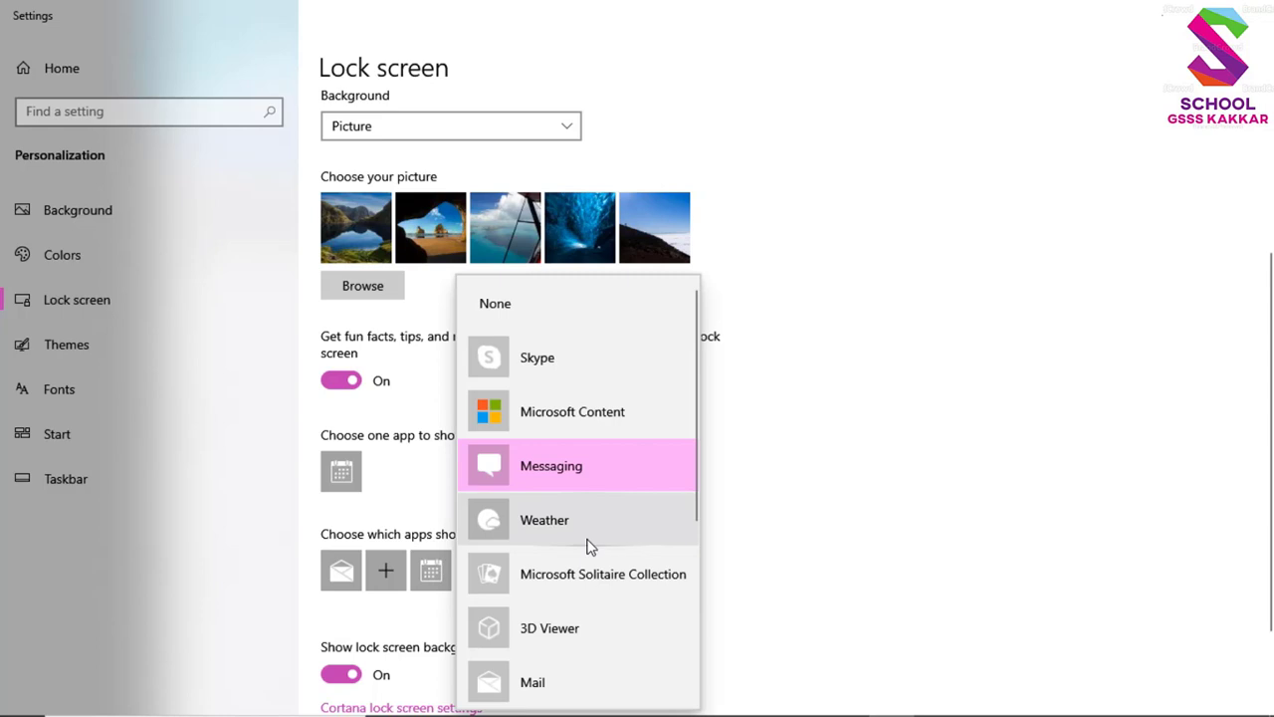
click(530, 528)
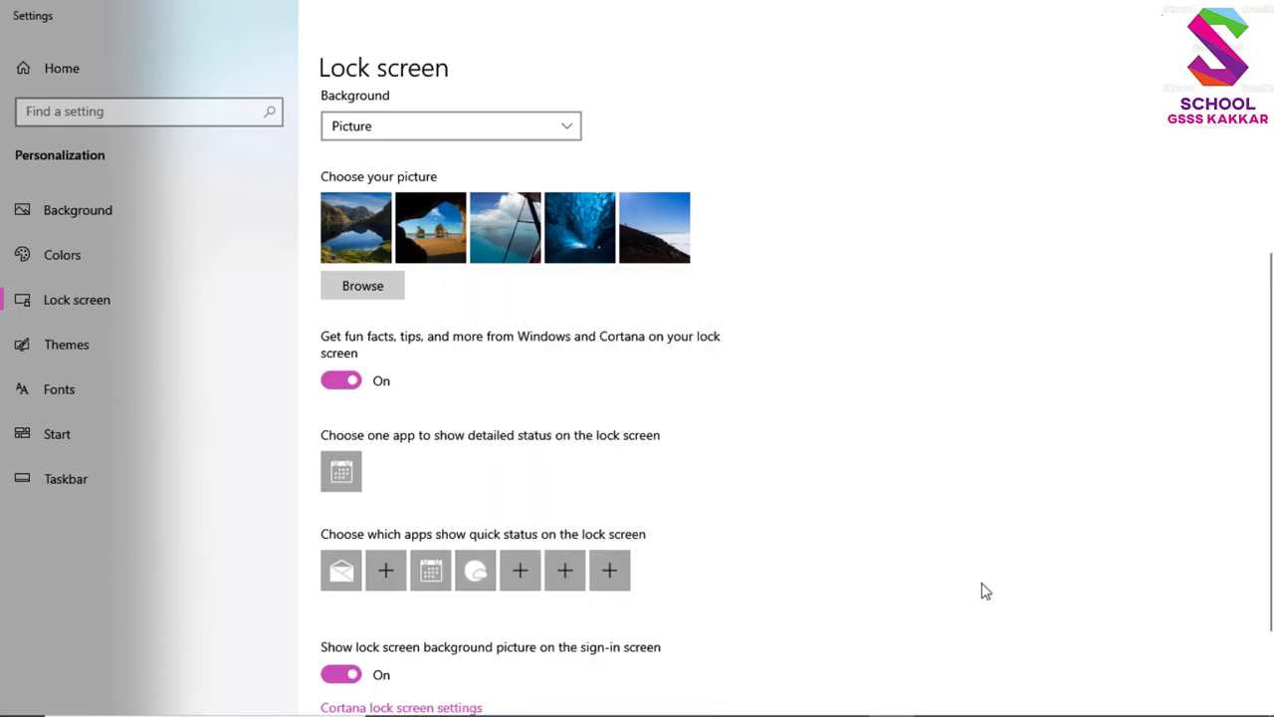
scroll(1268, 344, up, 3)
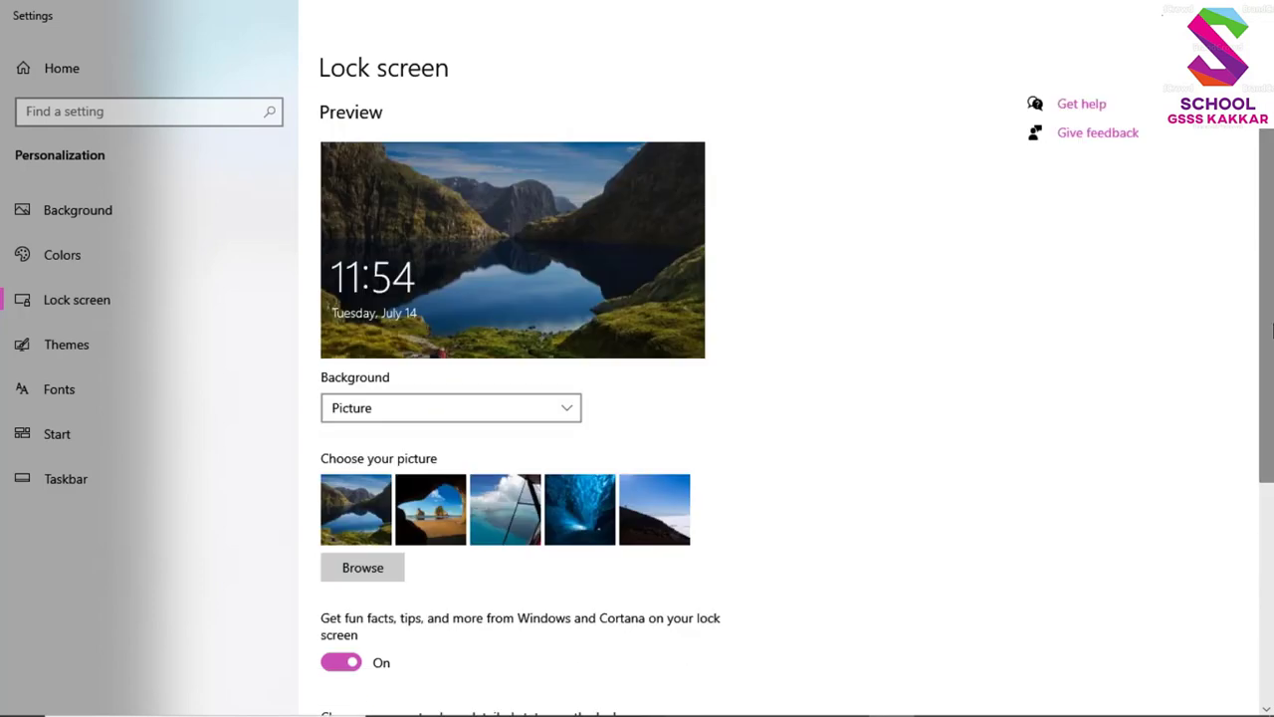
key(super+d)
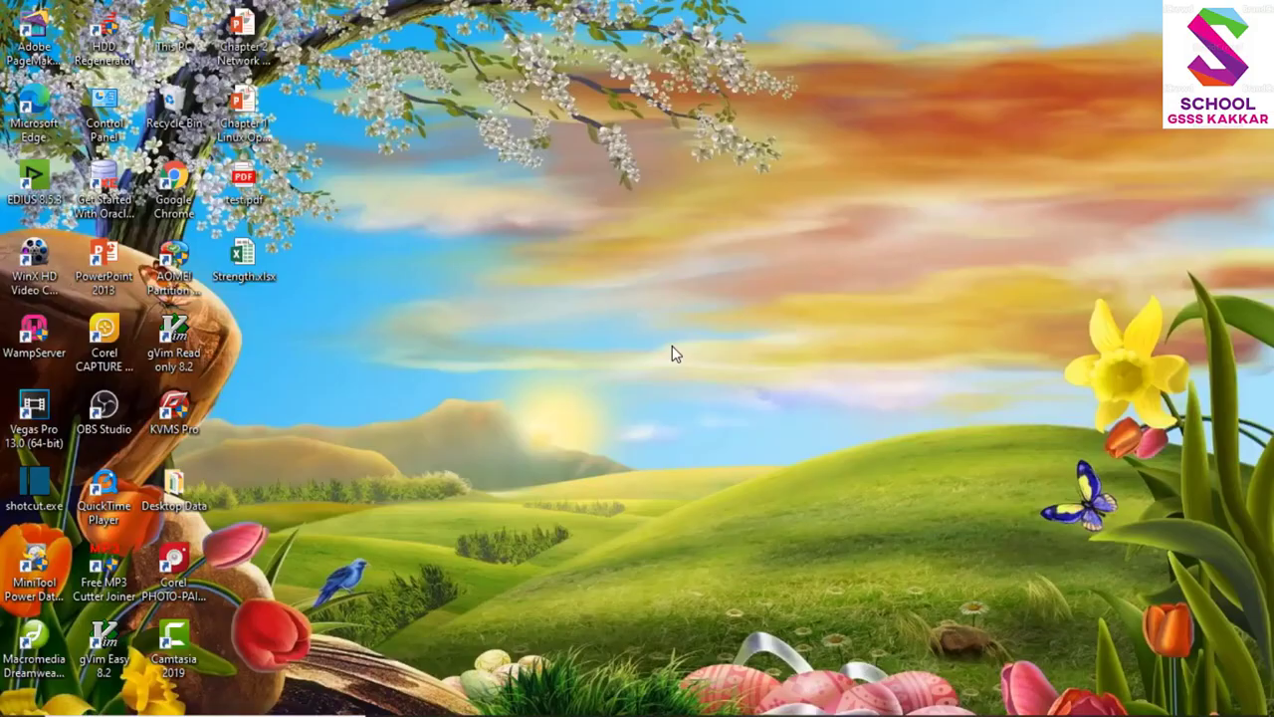
mouse_move(260, 710)
key(alt+Tab)
key(Escape)
key(alt+Tab)
key(Escape)
key(alt+Tab)
key(Escape)
key(alt+Tab)
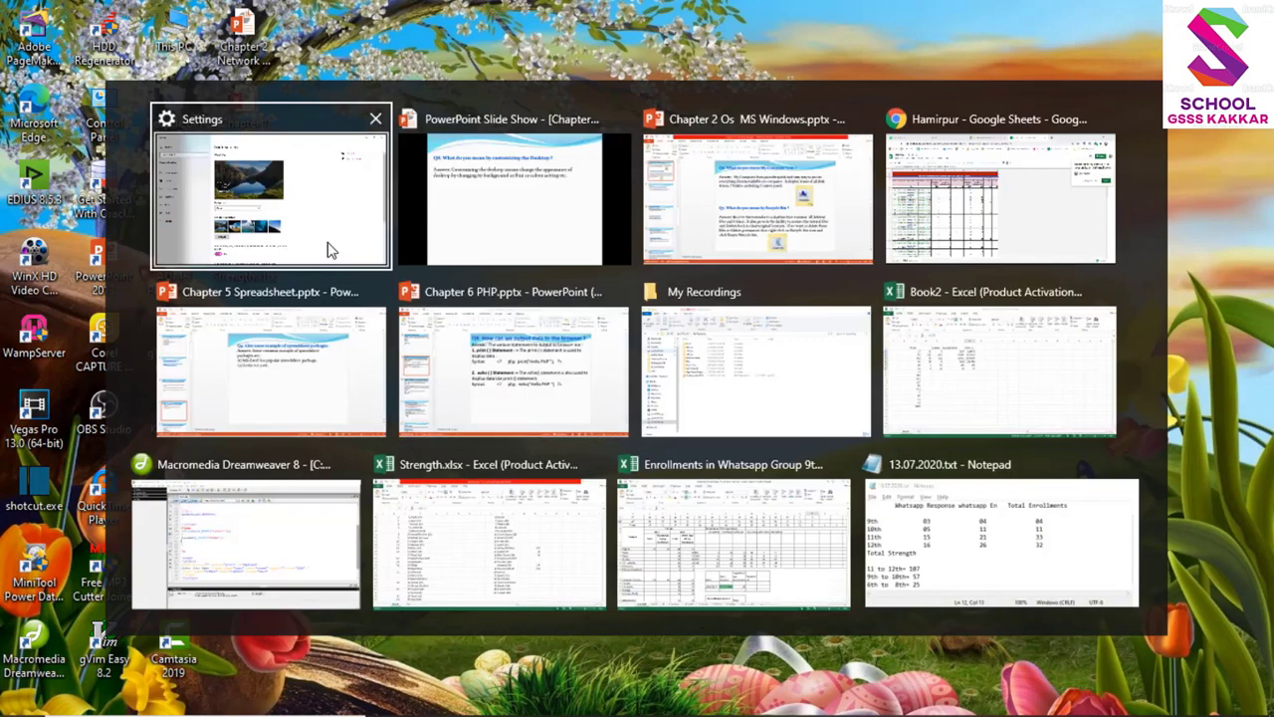
key(Escape)
key(alt+Tab)
key(alt+Tab)
key(alt+Tab)
key(alt+Tab)
key(alt+Tab)
key(alt+Tab)
key(alt+Tab)
key(alt+Tab)
key(alt+Tab)
key(alt+Tab)
key(alt+Tab)
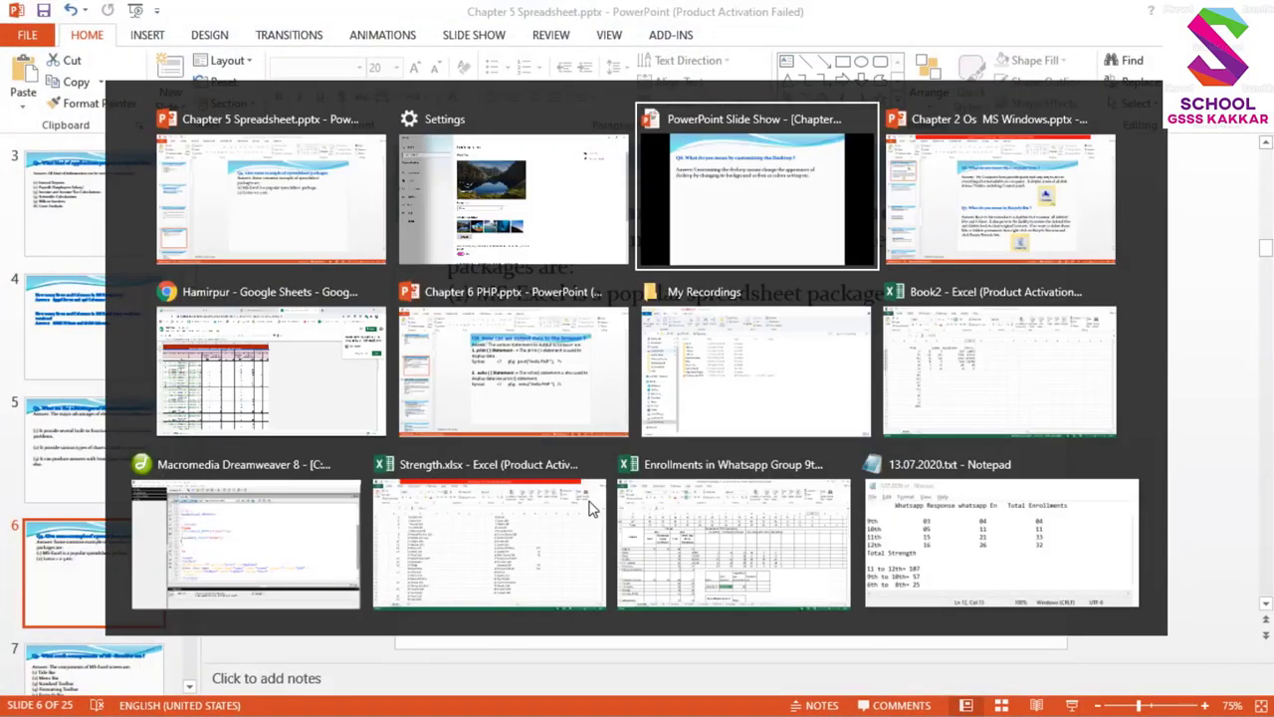
key(alt+Tab)
key(alt+Tab)
key(alt+Tab)
key(alt+Tab)
key(alt+Tab)
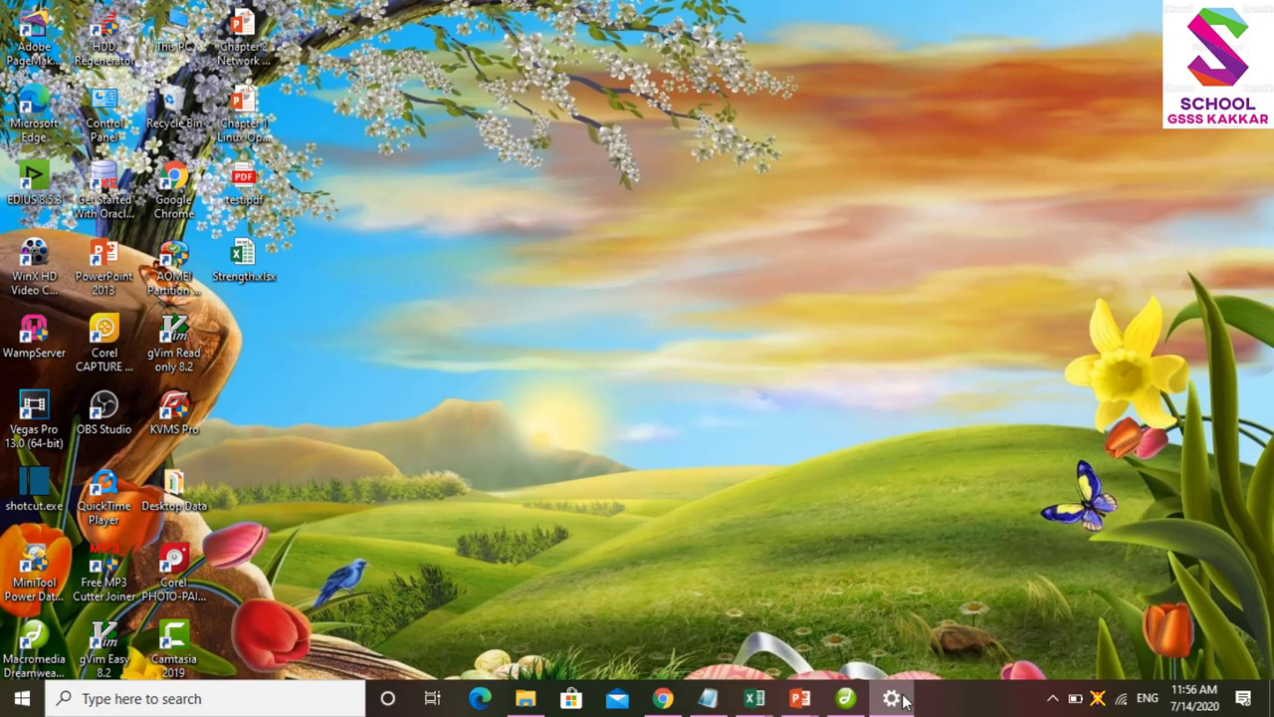
- Switch back to the Settings window showing the lock screen options and maximize it
right_click(893, 699)
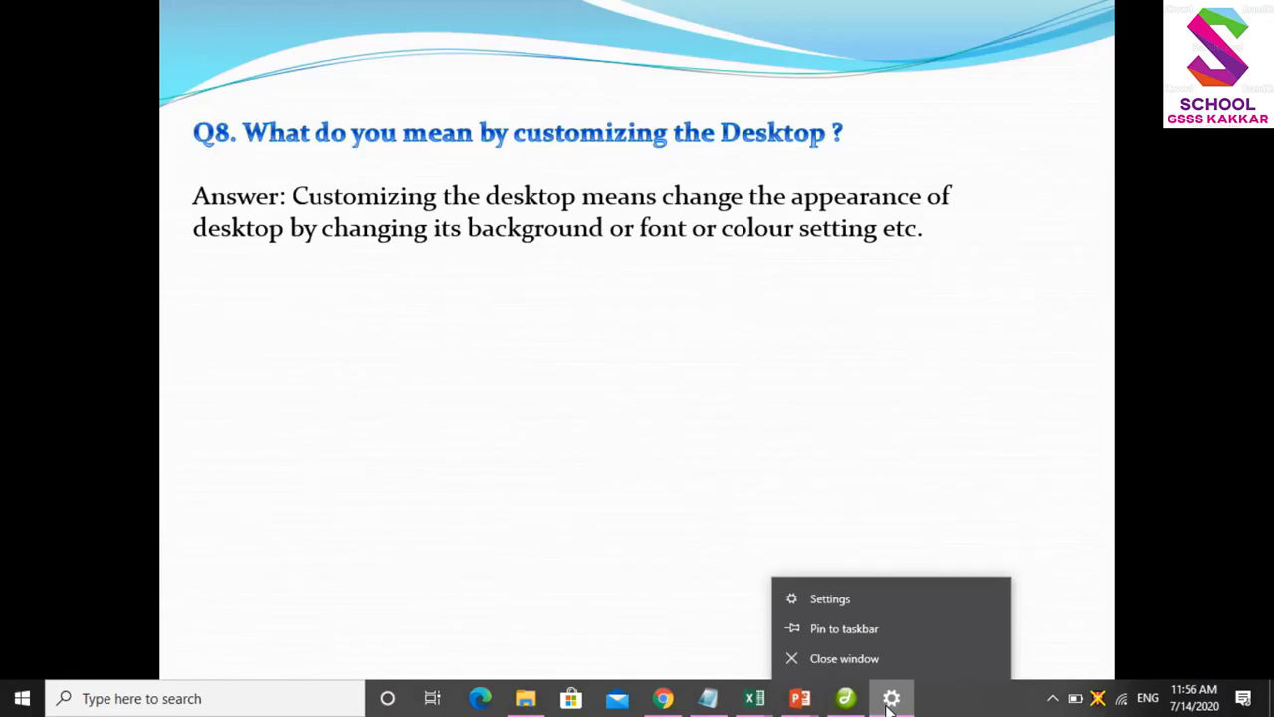
click(830, 599)
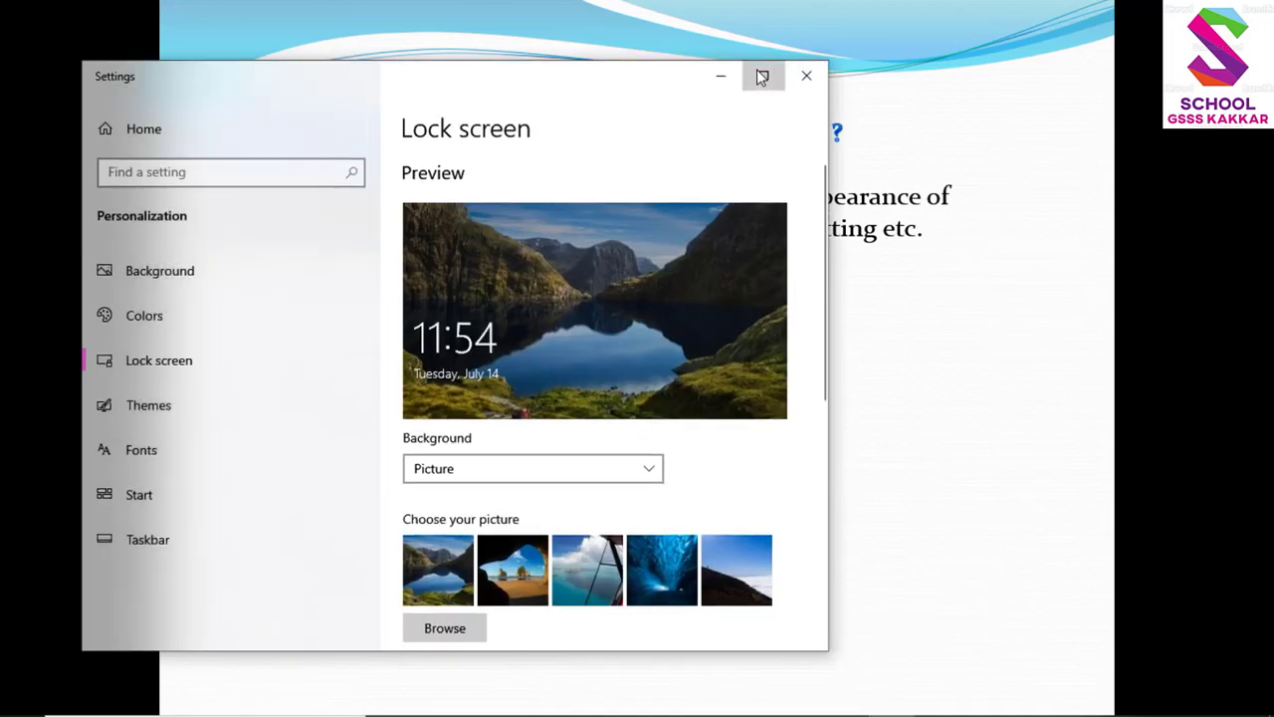
click(762, 76)
mouse_move(1272, 318)
mouse_down()
mouse_move(1243, 554)
mouse_move(1251, 330)
mouse_up()
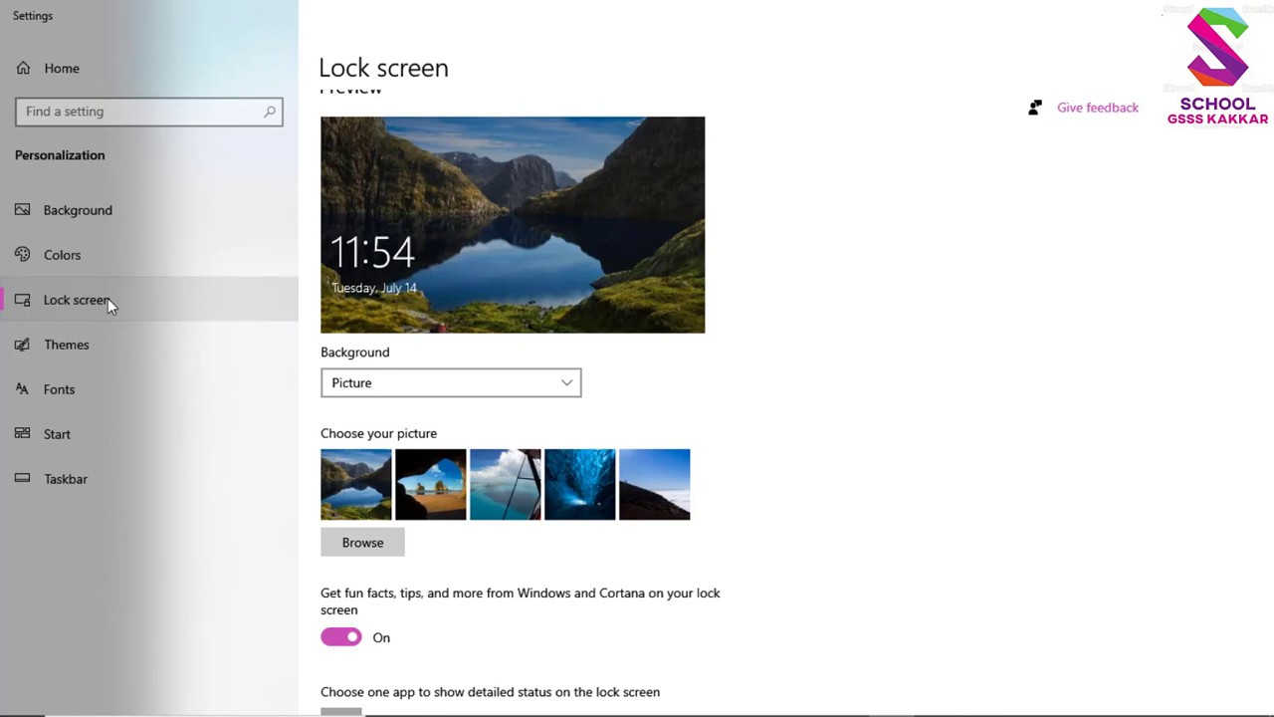
- Open the Themes settings, review the available themes and apply the Flowers theme
click(61, 351)
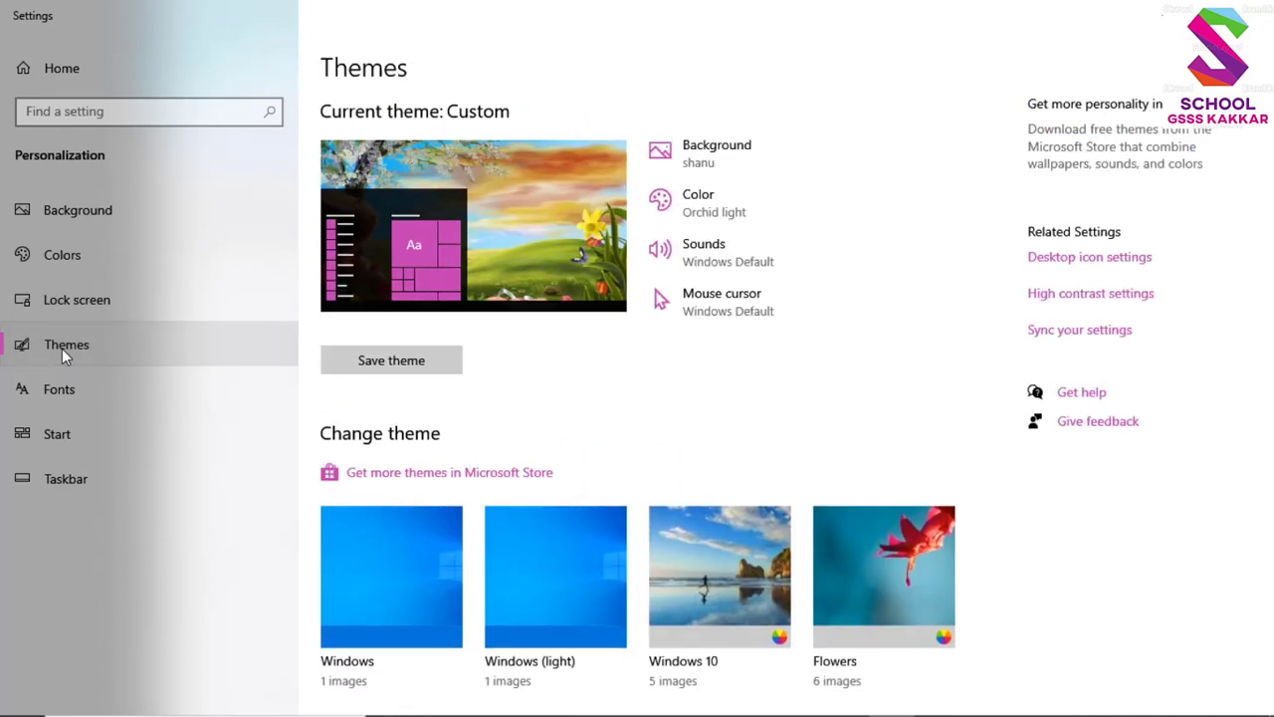
scroll(1272, 343, down, 1)
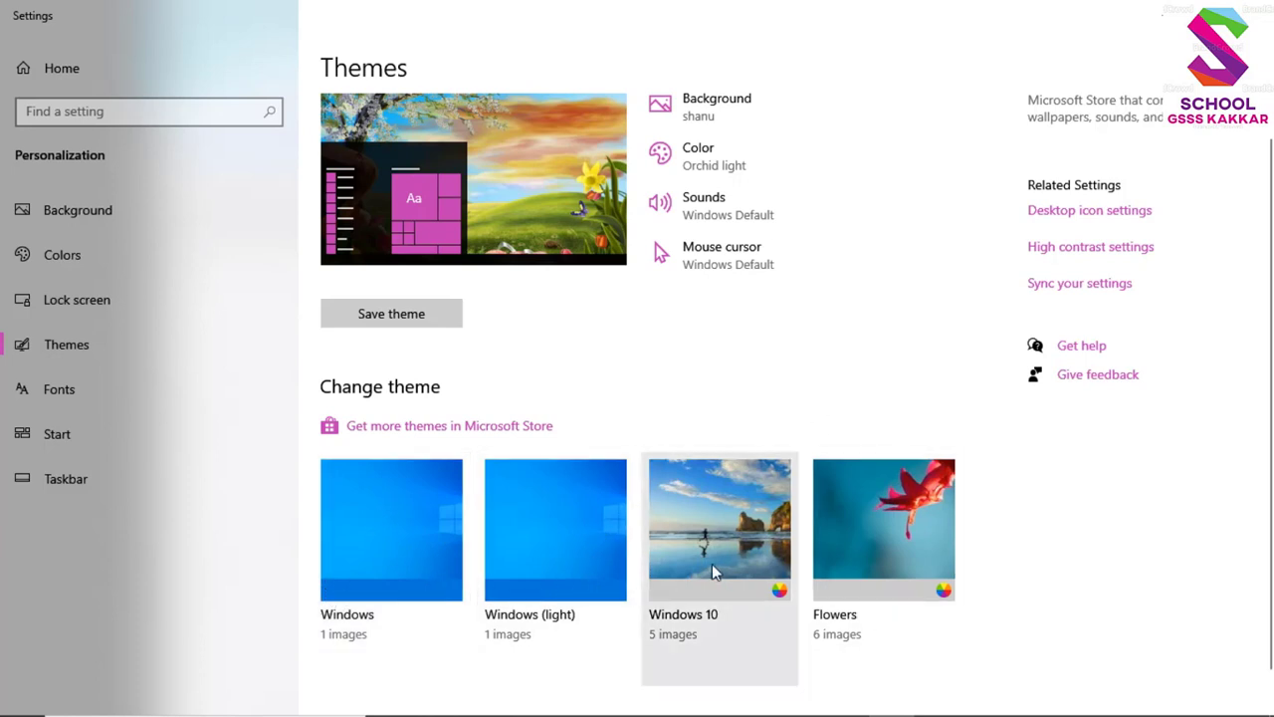
scroll(1271, 511, down, 1)
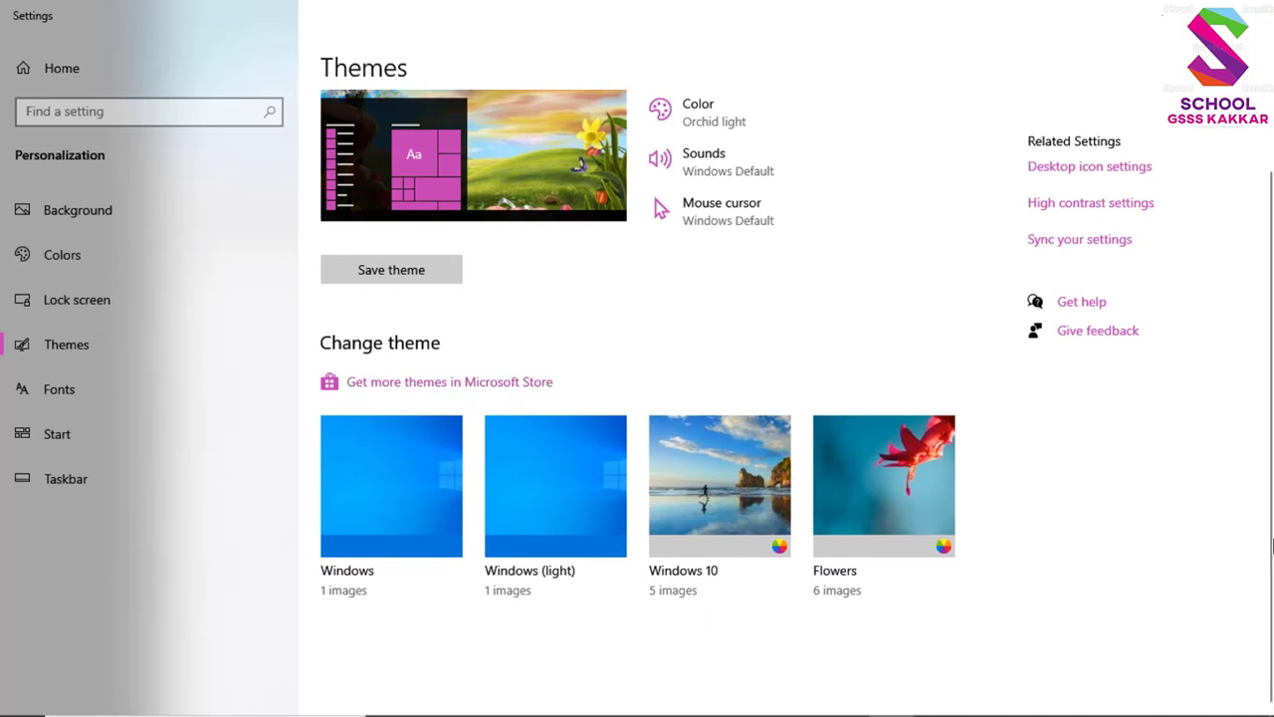
scroll(1271, 443, up, 1)
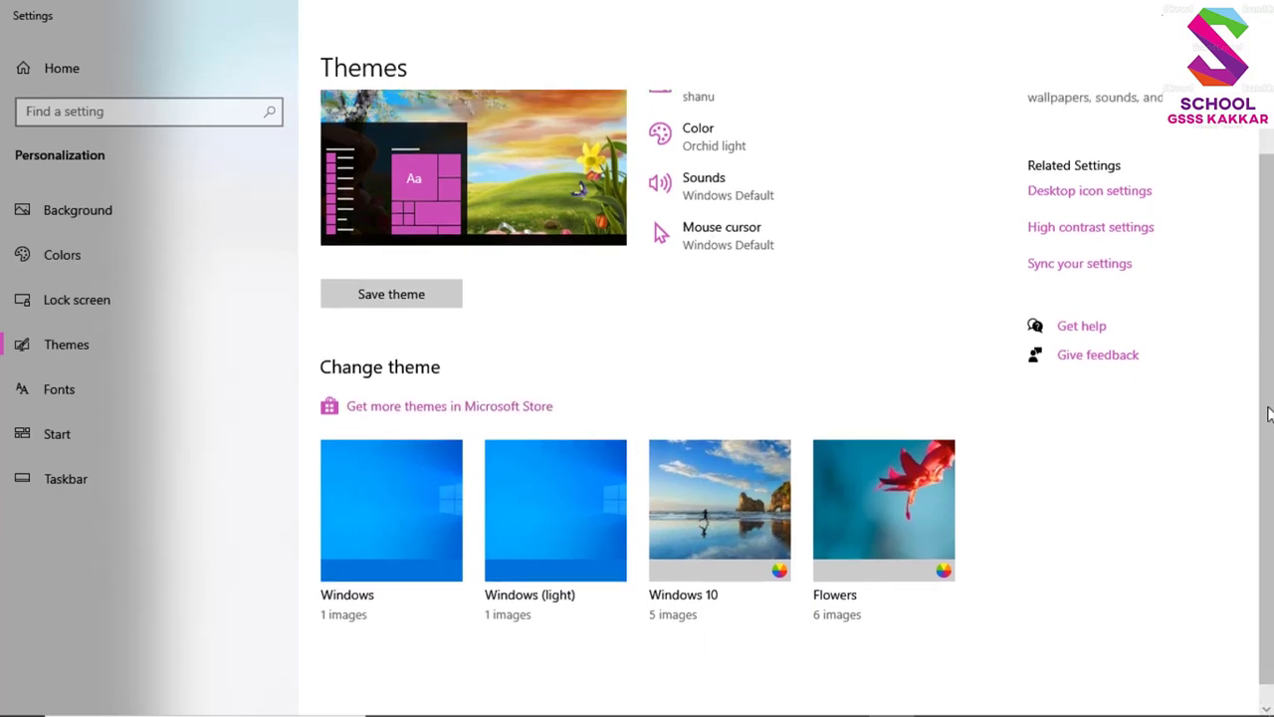
click(862, 542)
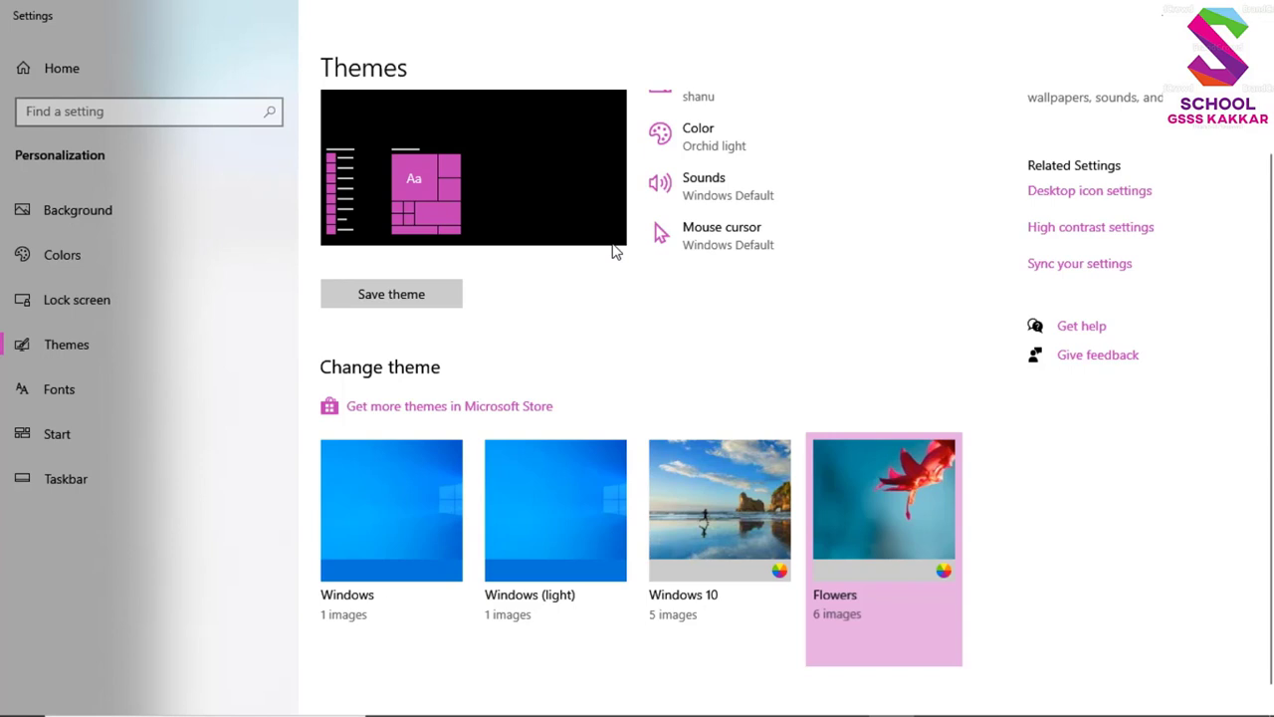
- Apply the default Windows theme and check its look on the desktop and taskbar
click(376, 463)
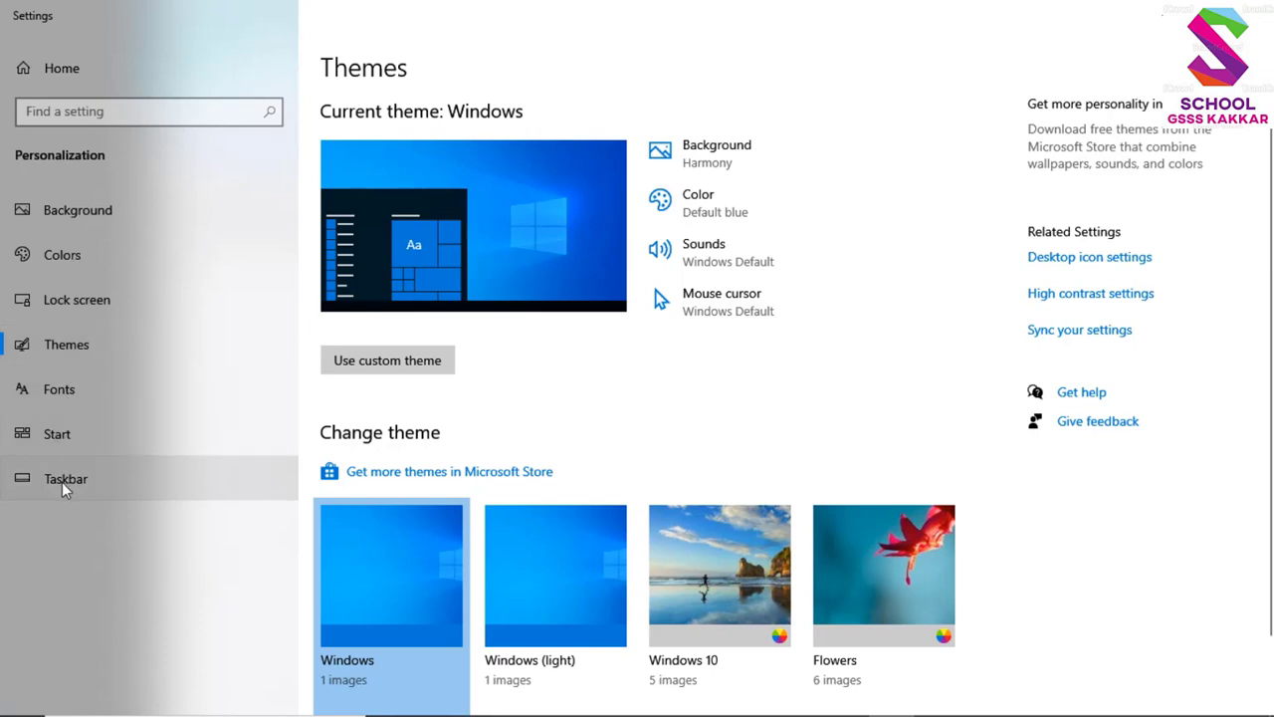
key(super+d)
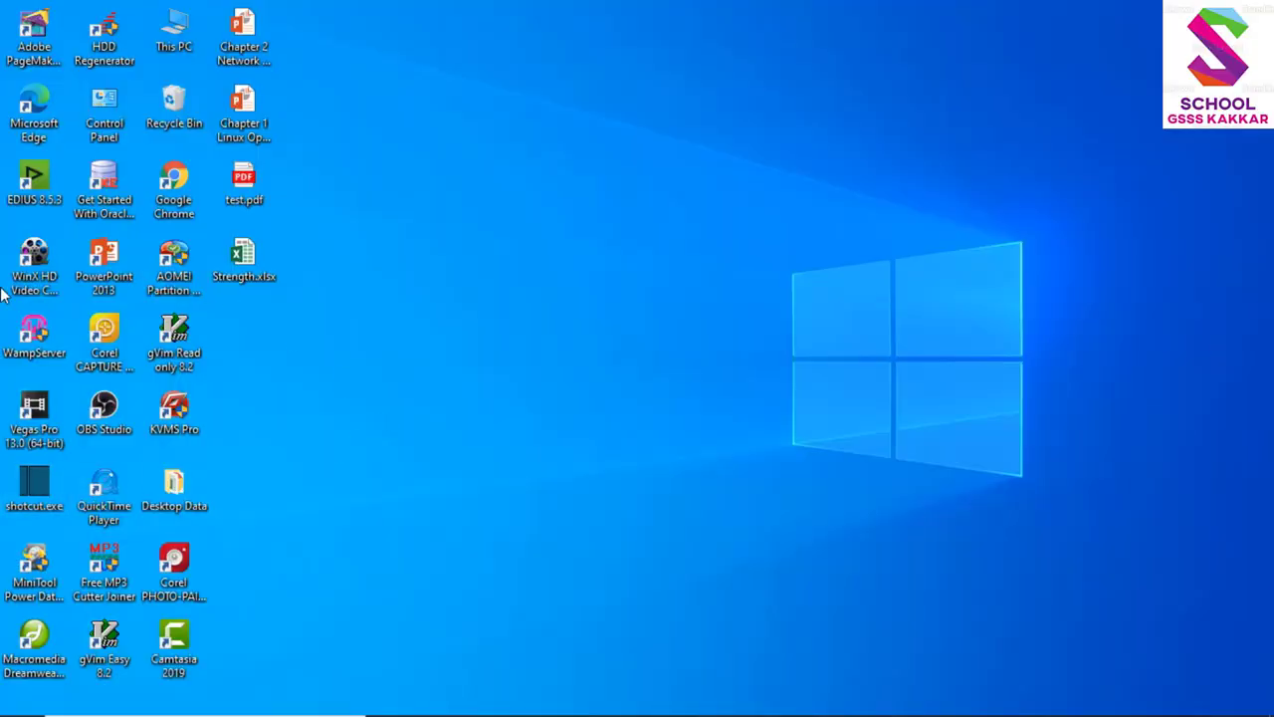
mouse_move(617, 709)
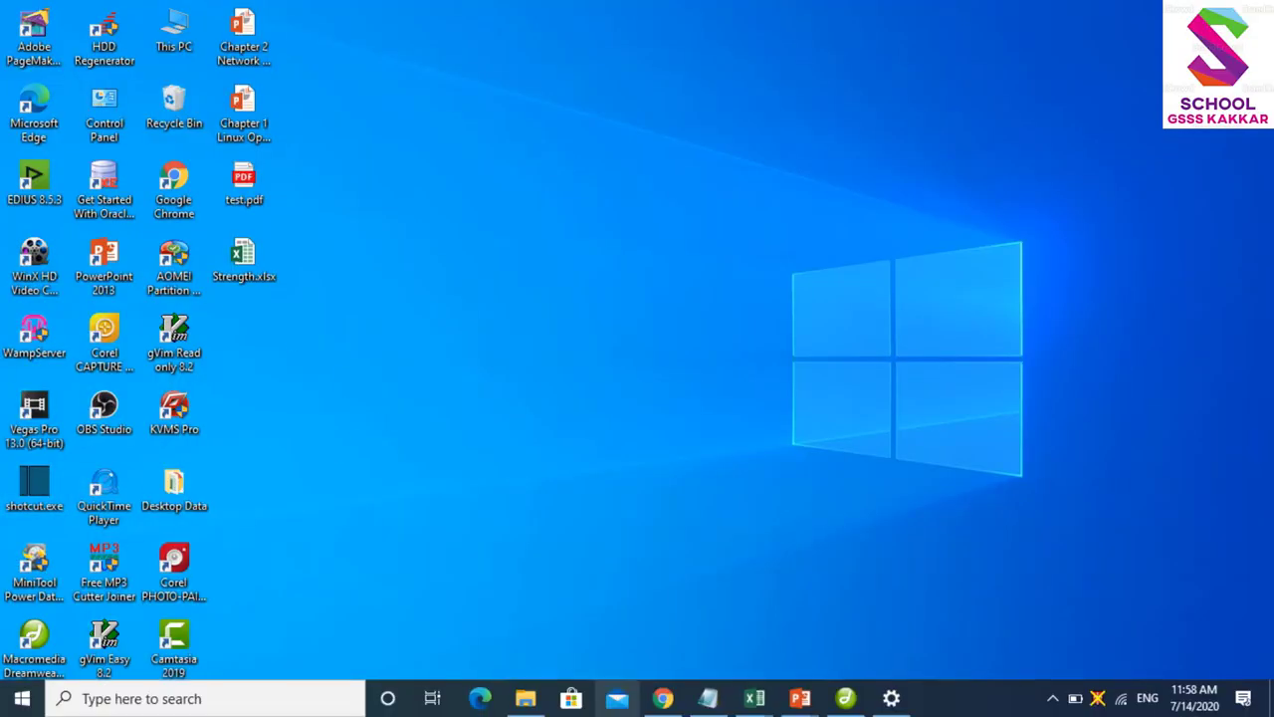